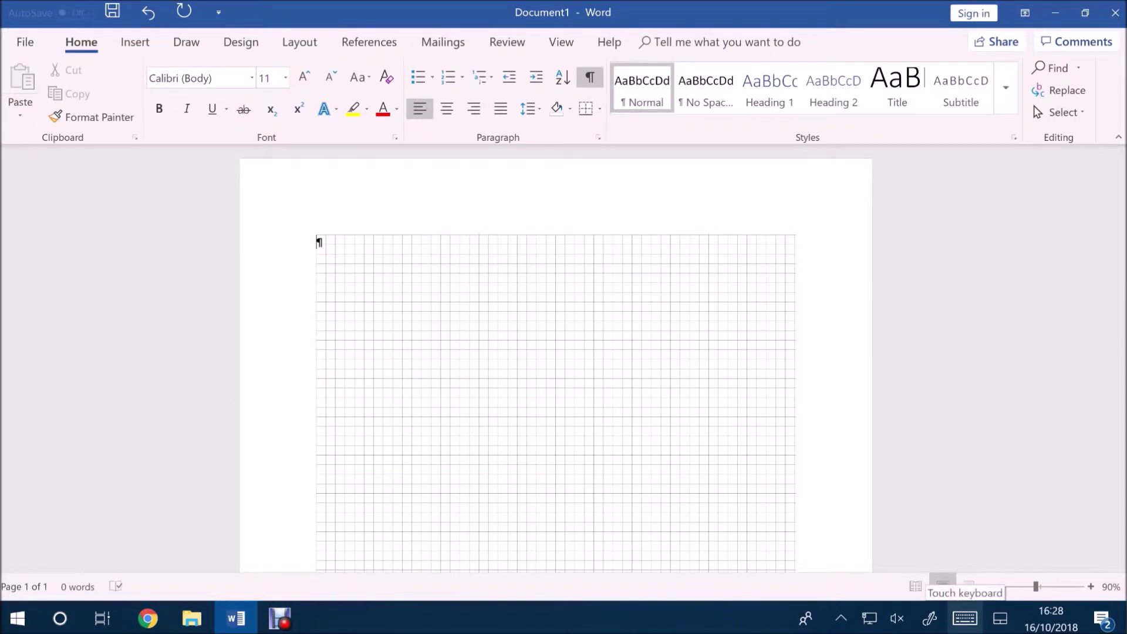
Bring up the touch keyboard and use it to open the emoji picker in the blank document
click(964, 619)
click(790, 613)
click(531, 613)
click(270, 614)
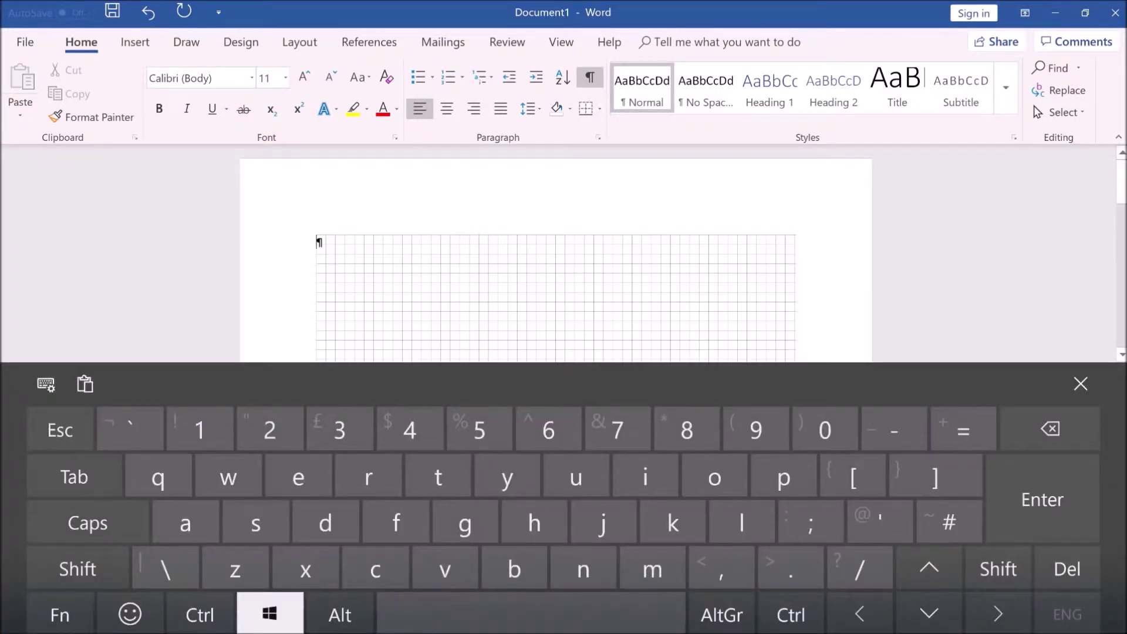
click(532, 613)
click(721, 568)
click(791, 568)
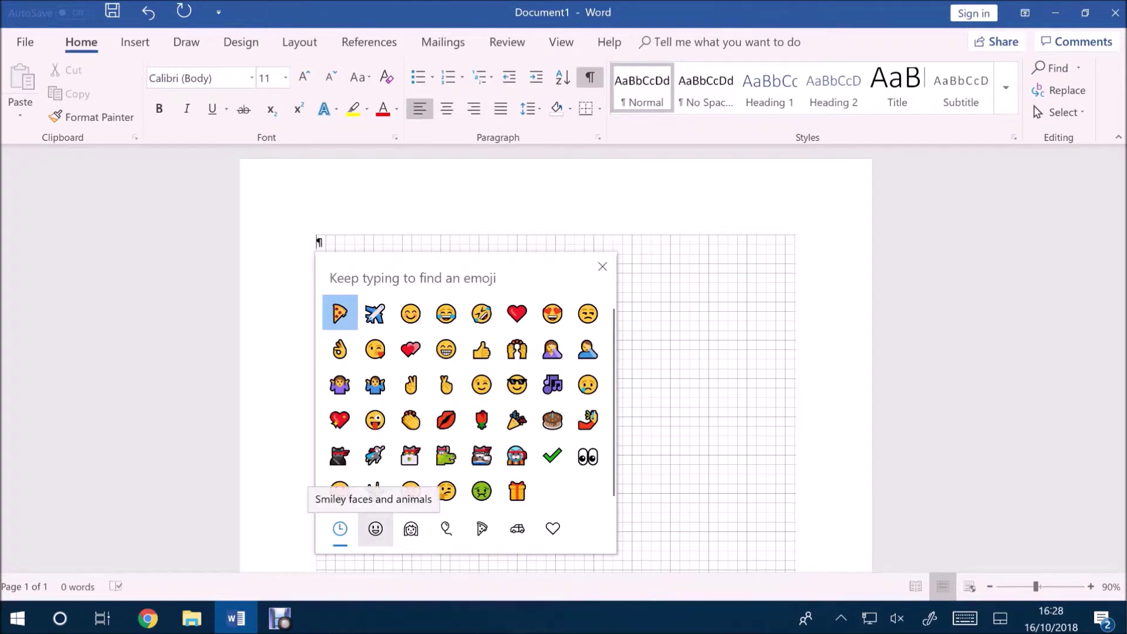
Browse the smiley and people emoji categories, previewing the people emojis in different skin tones
click(376, 528)
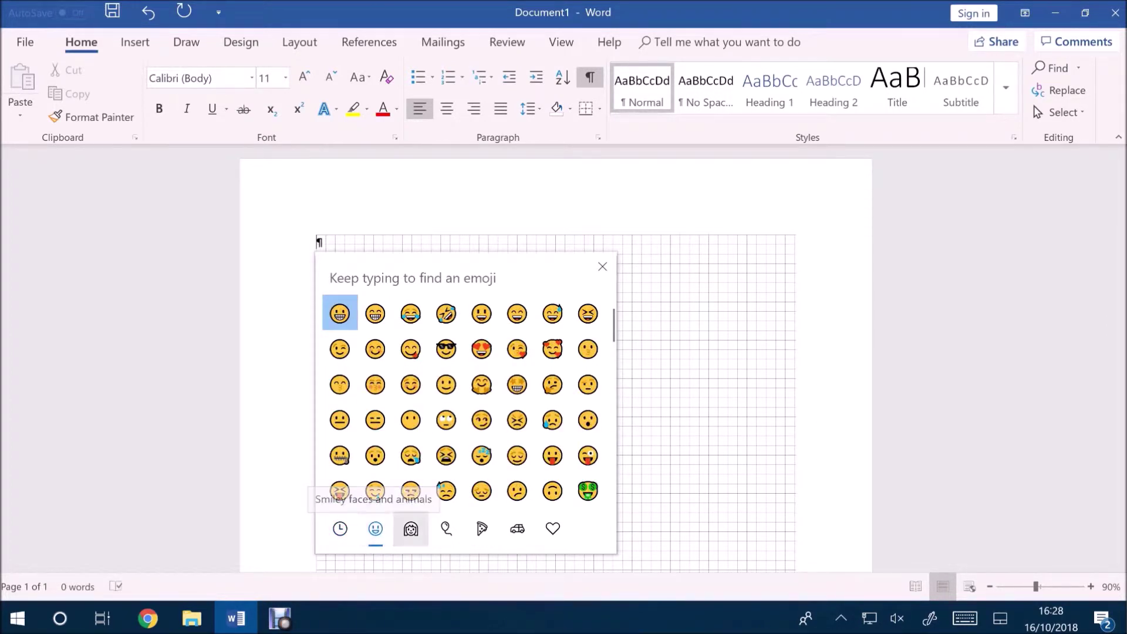
click(411, 529)
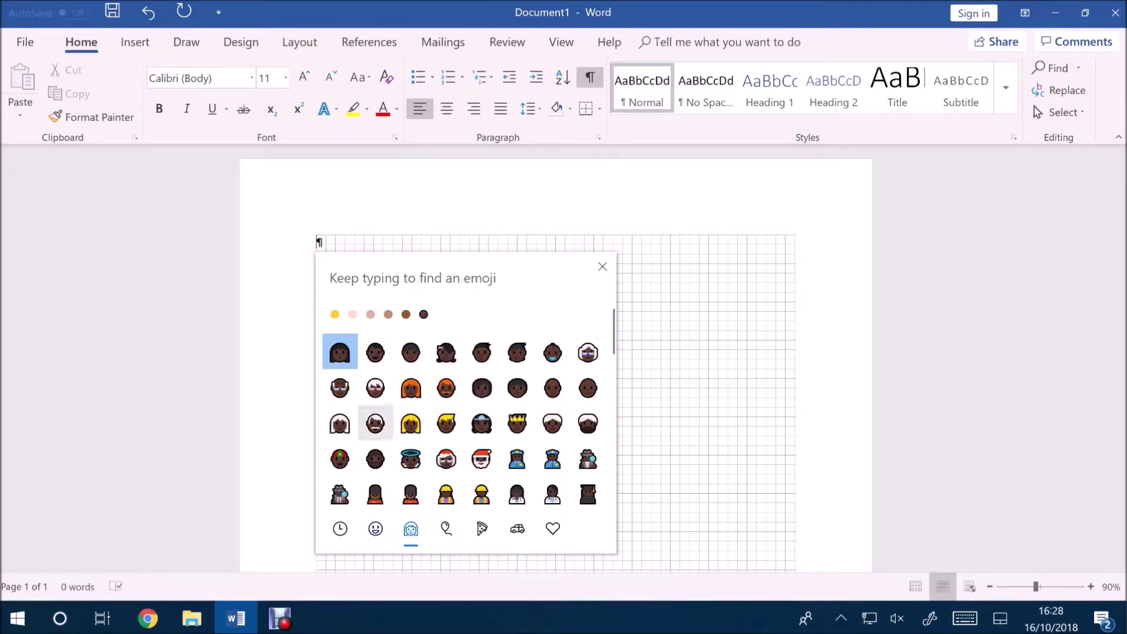
click(334, 314)
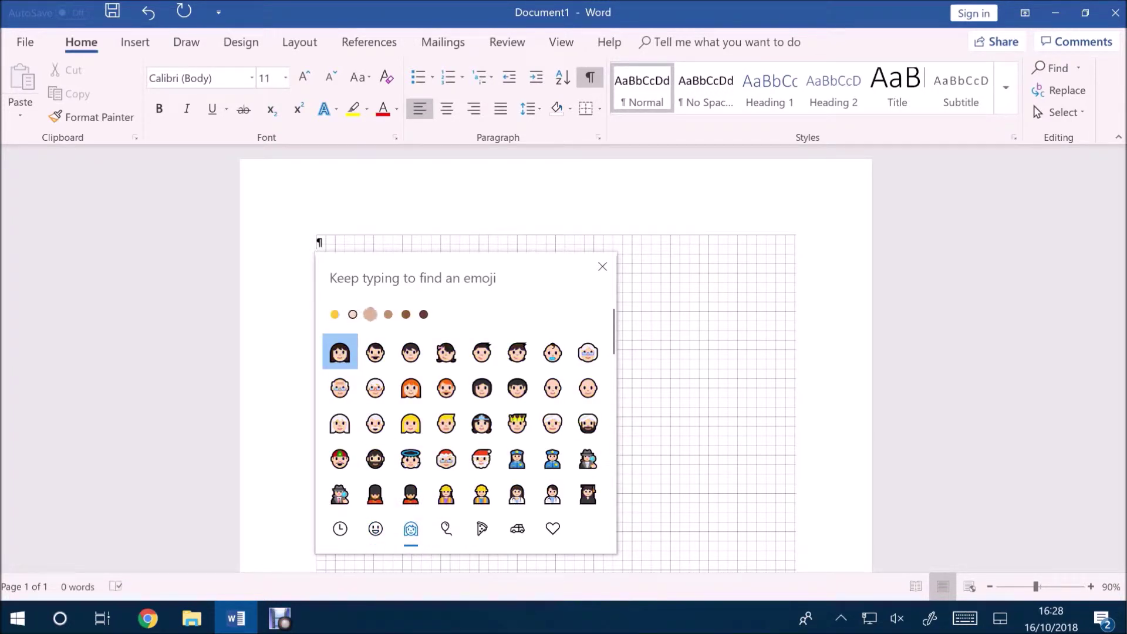
click(370, 314)
click(387, 314)
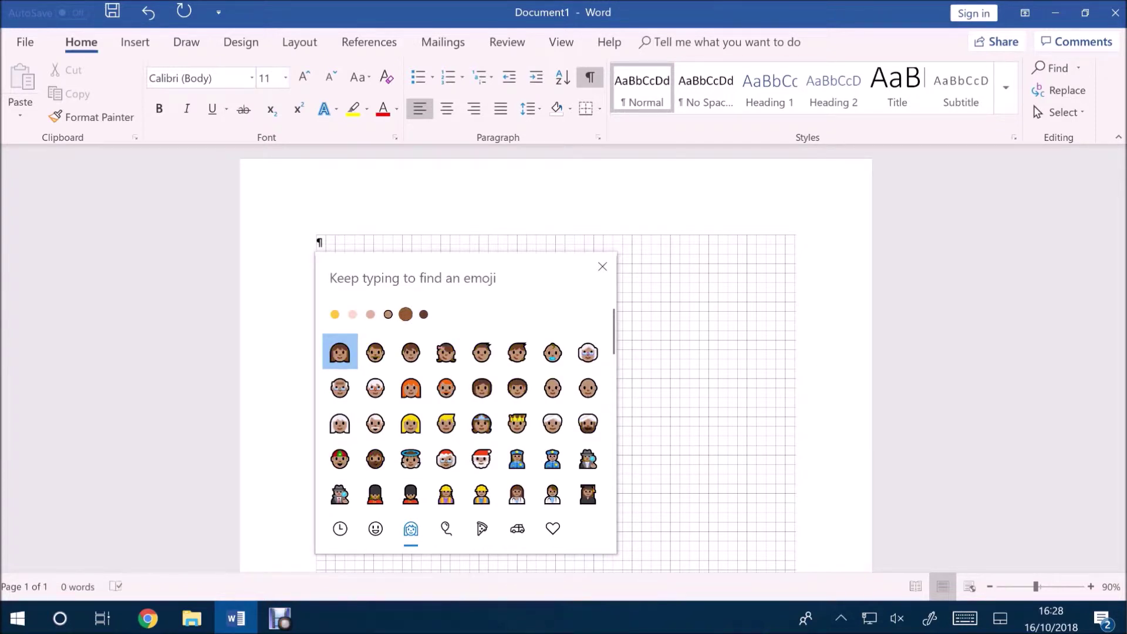
click(406, 314)
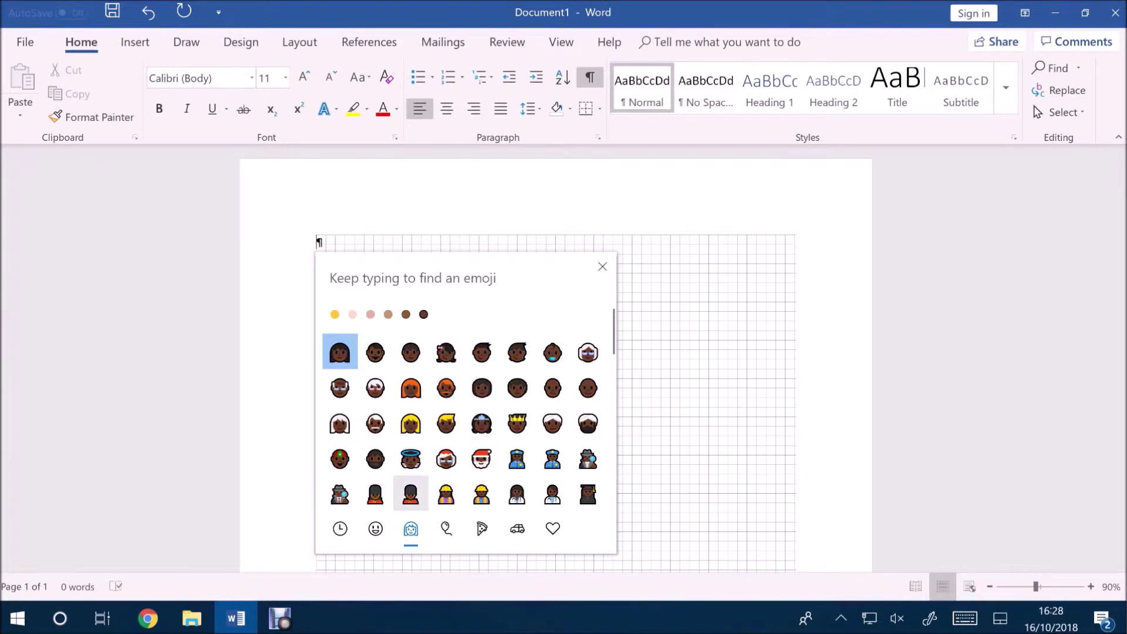
Look through the celebration, food, transport and heart symbol categories of the emoji picker
click(446, 528)
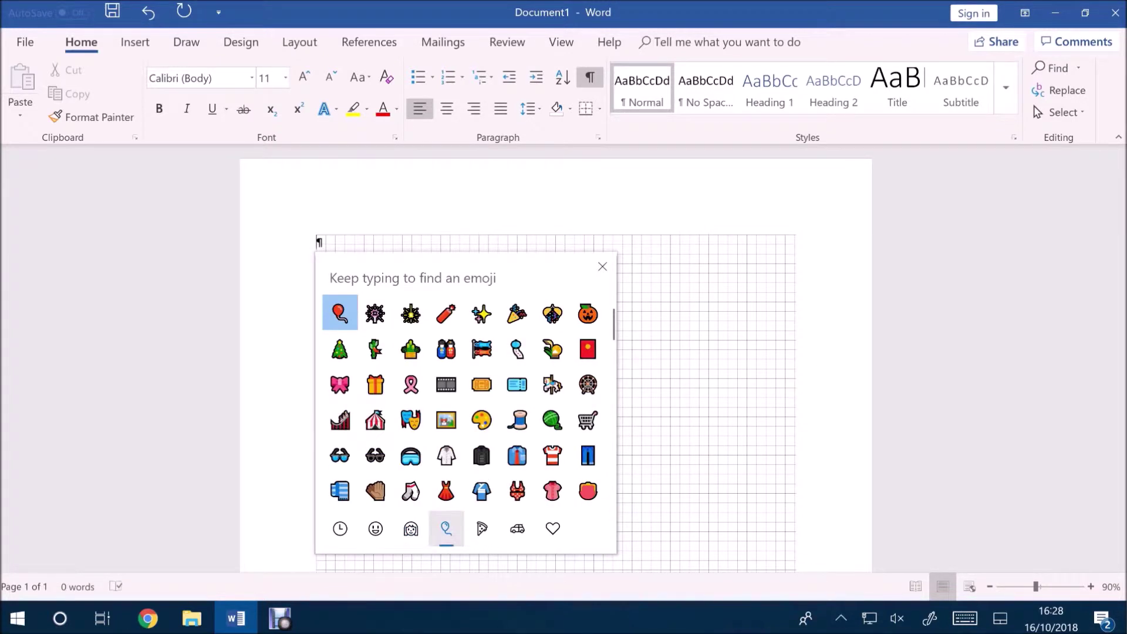
click(482, 531)
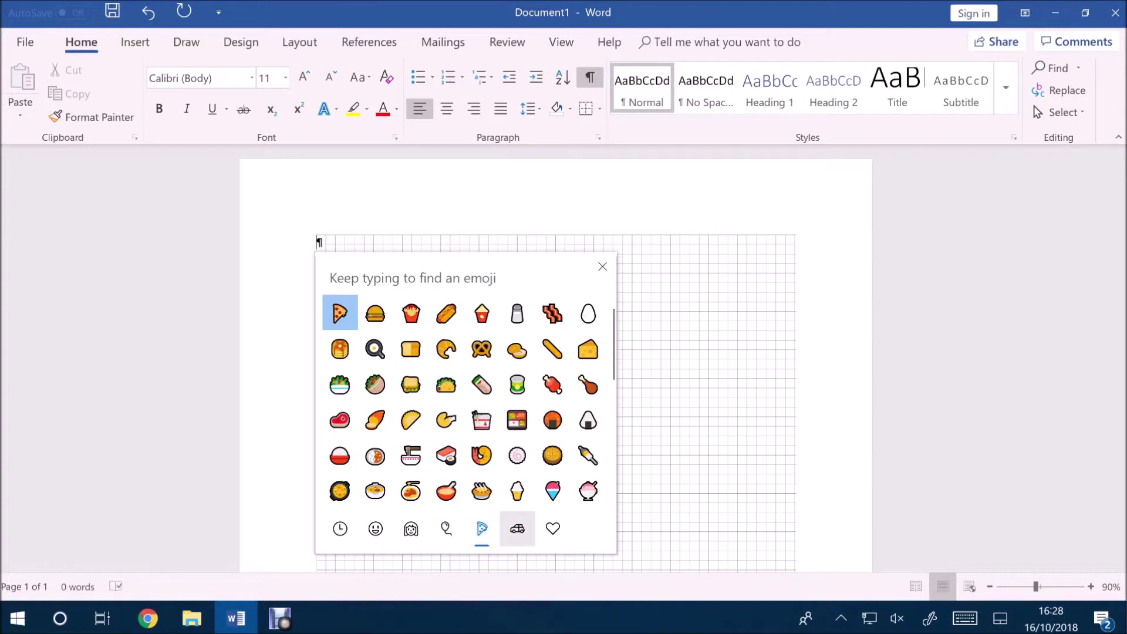
click(517, 528)
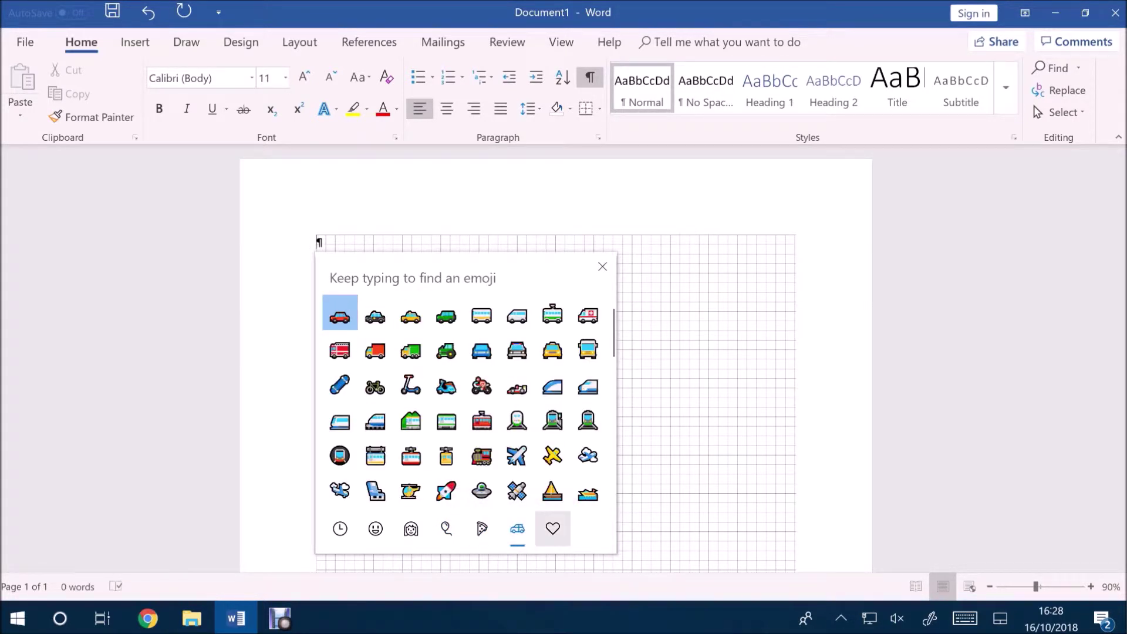
click(553, 528)
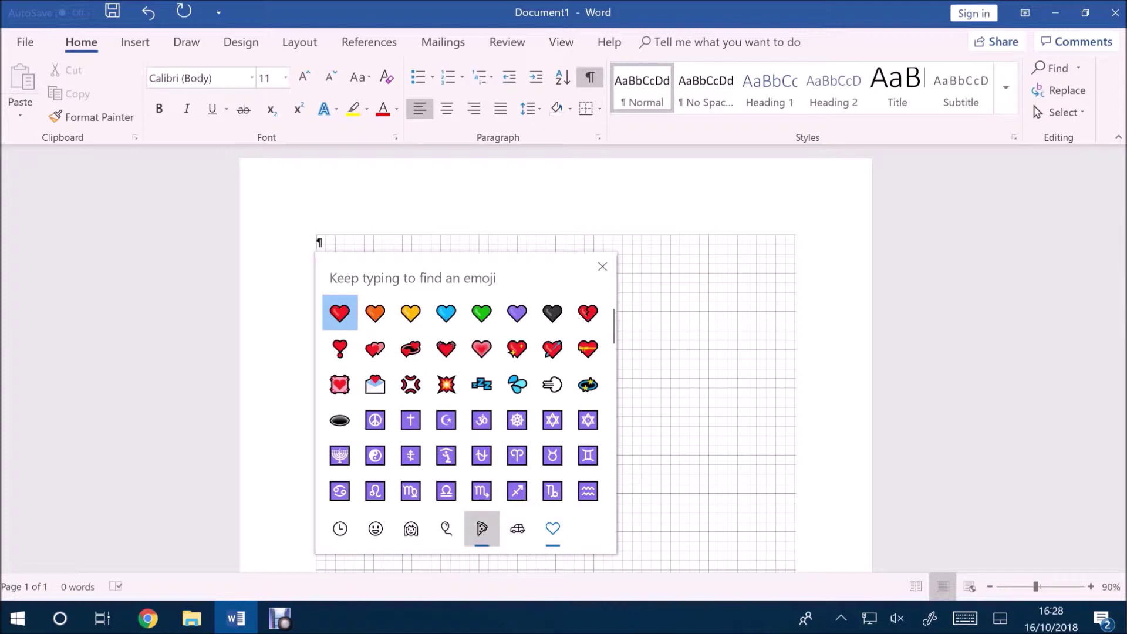
Insert the pizza, hamburger, croissant and salt shaker emojis from the food category into the document
click(481, 528)
click(340, 313)
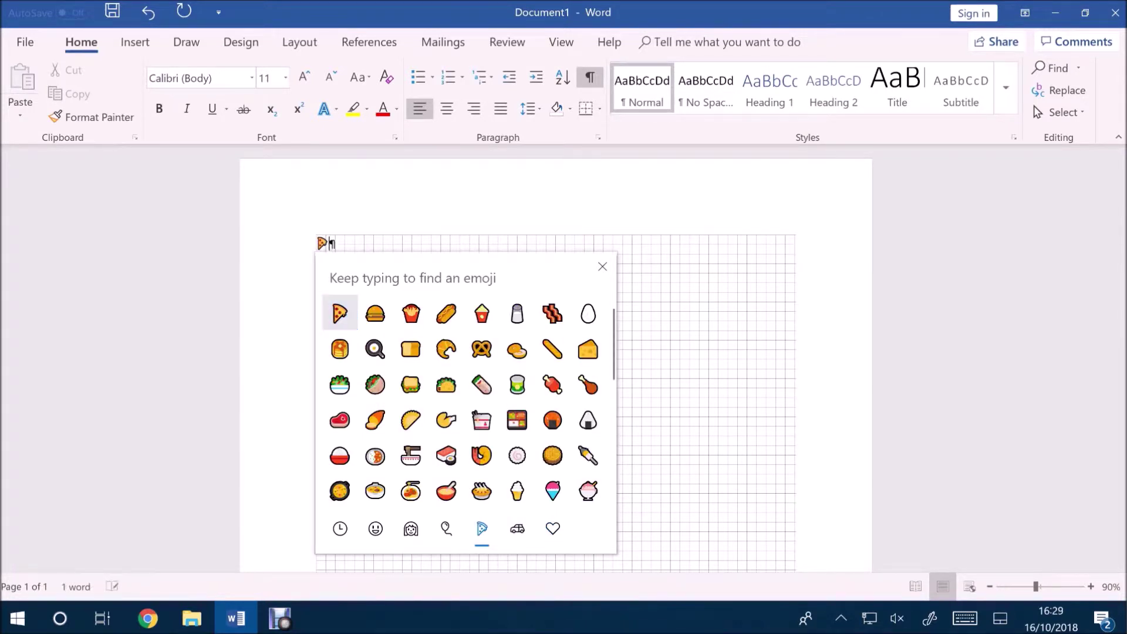
click(375, 313)
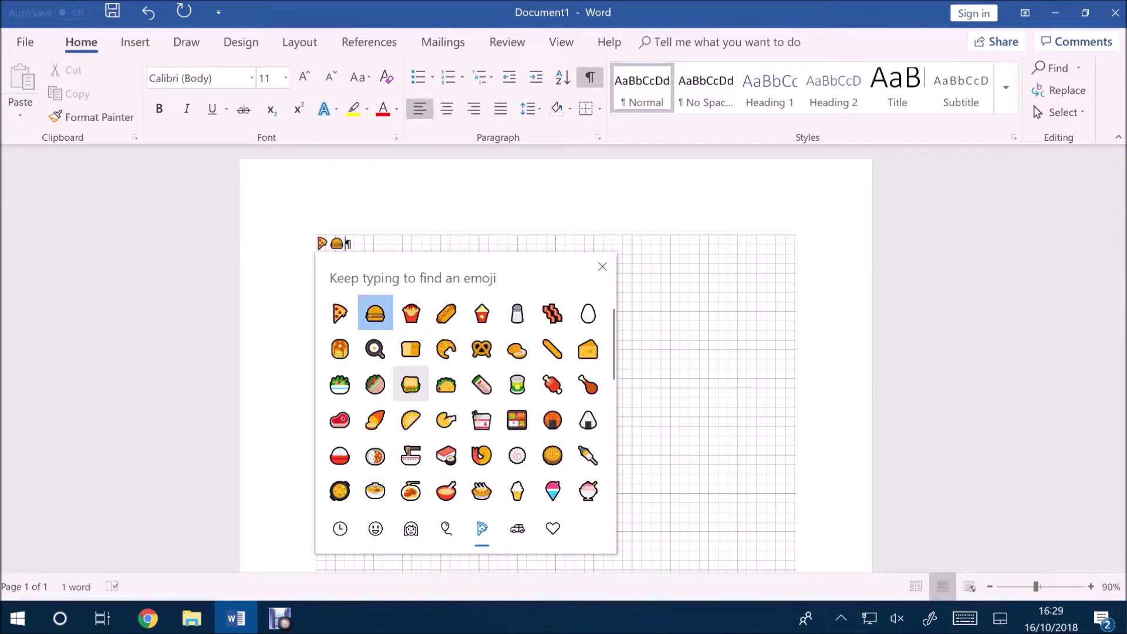
click(446, 348)
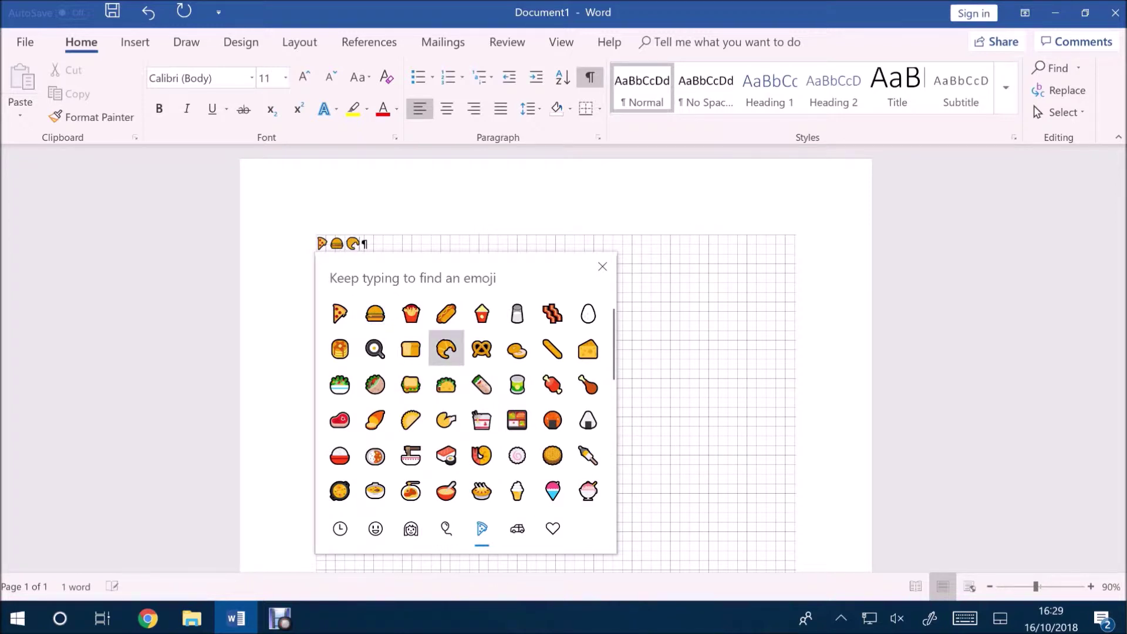
click(517, 313)
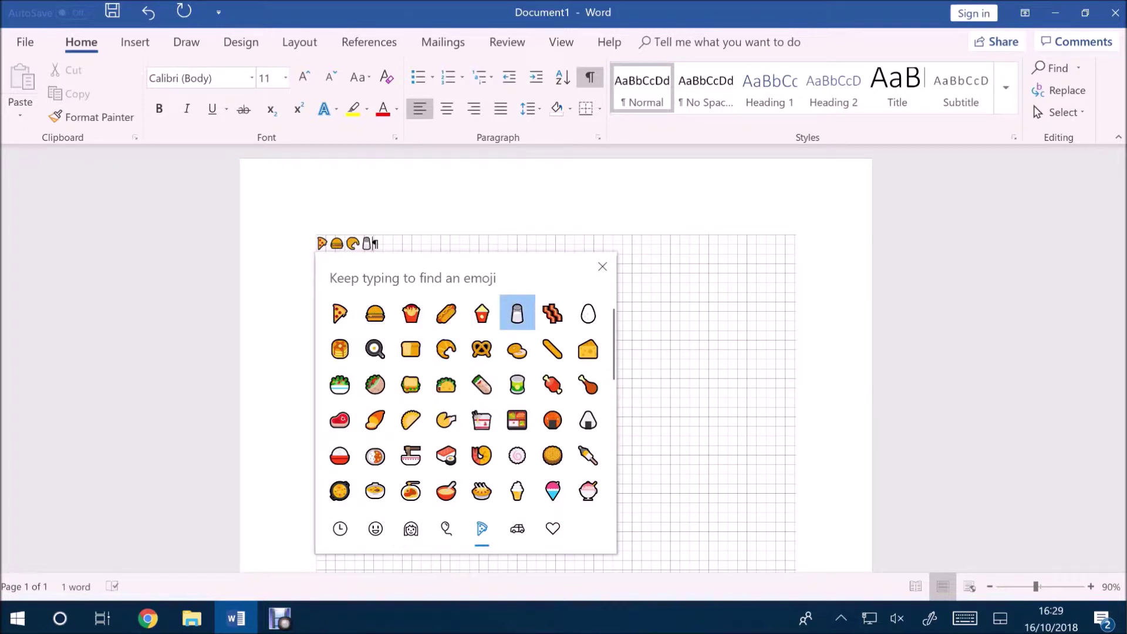
Switch to the Google page in Chrome and open the emoji picker for its empty search box using the touch keyboard
click(148, 618)
click(148, 534)
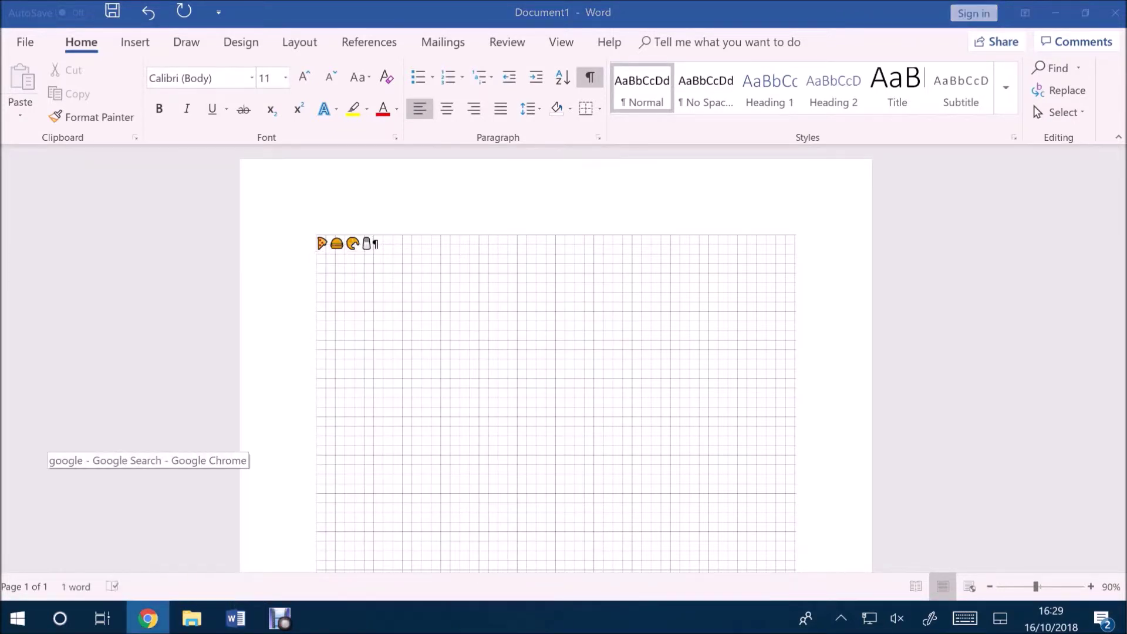
click(145, 97)
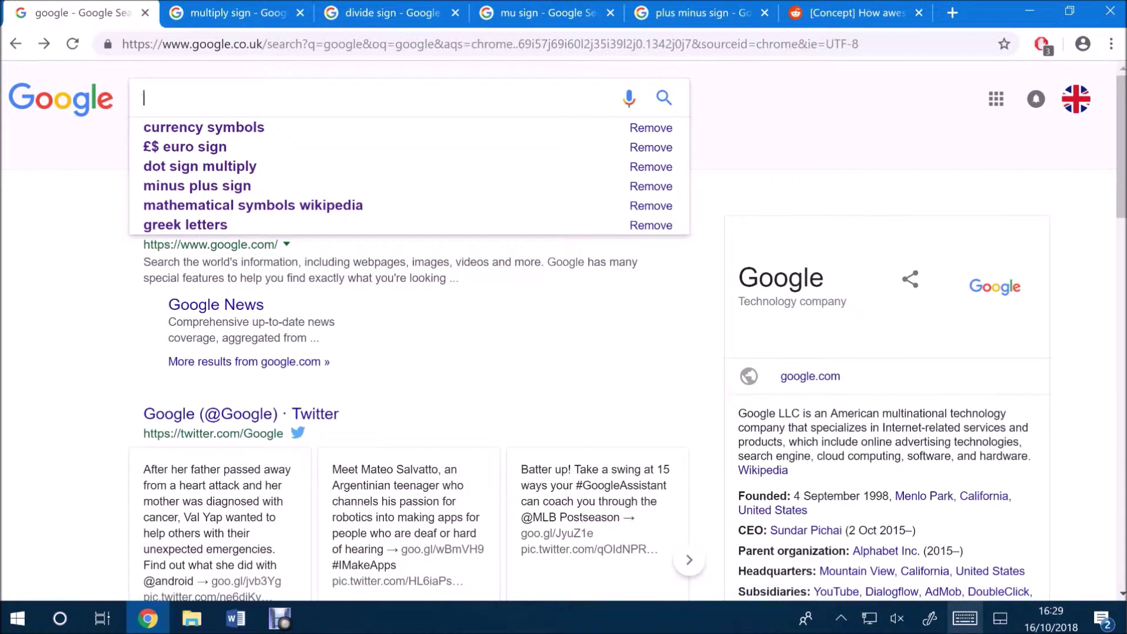
click(965, 618)
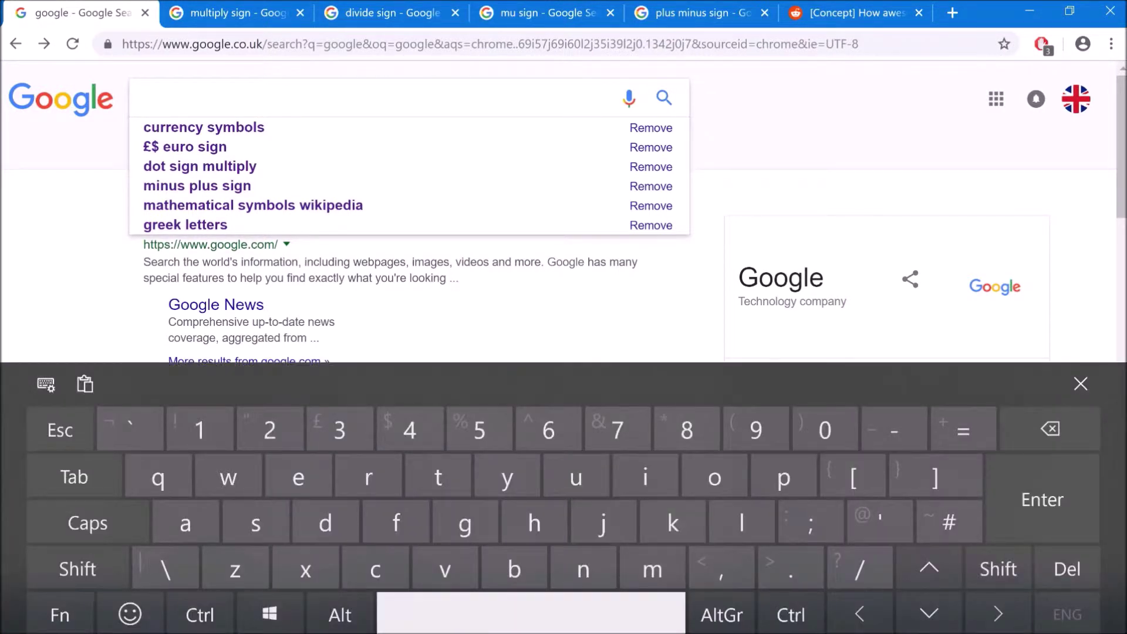
click(270, 613)
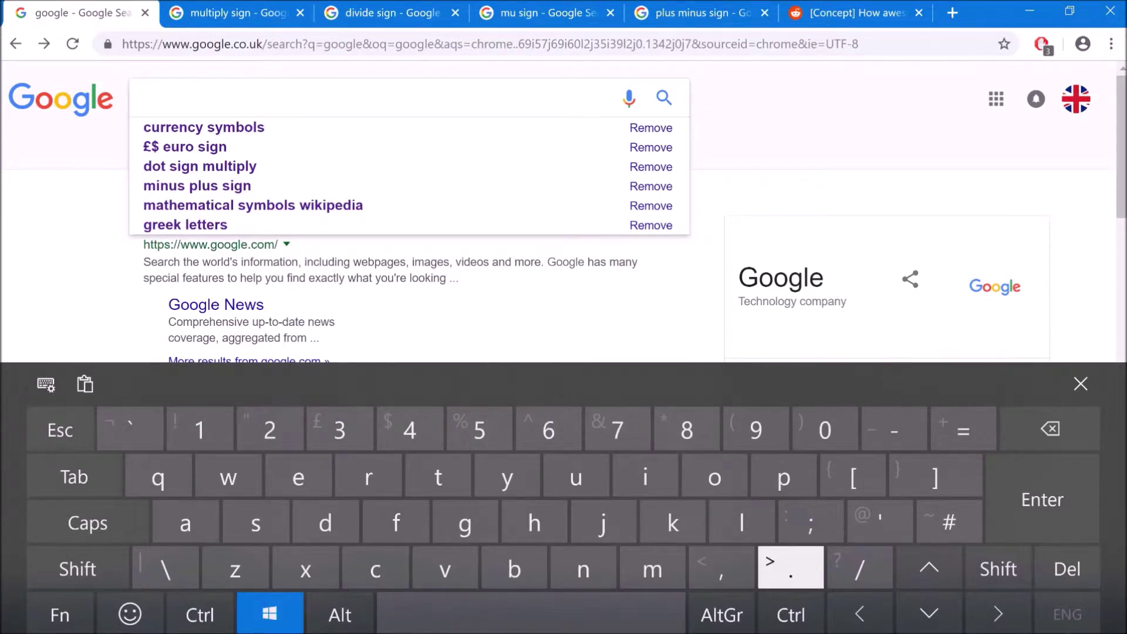
click(791, 567)
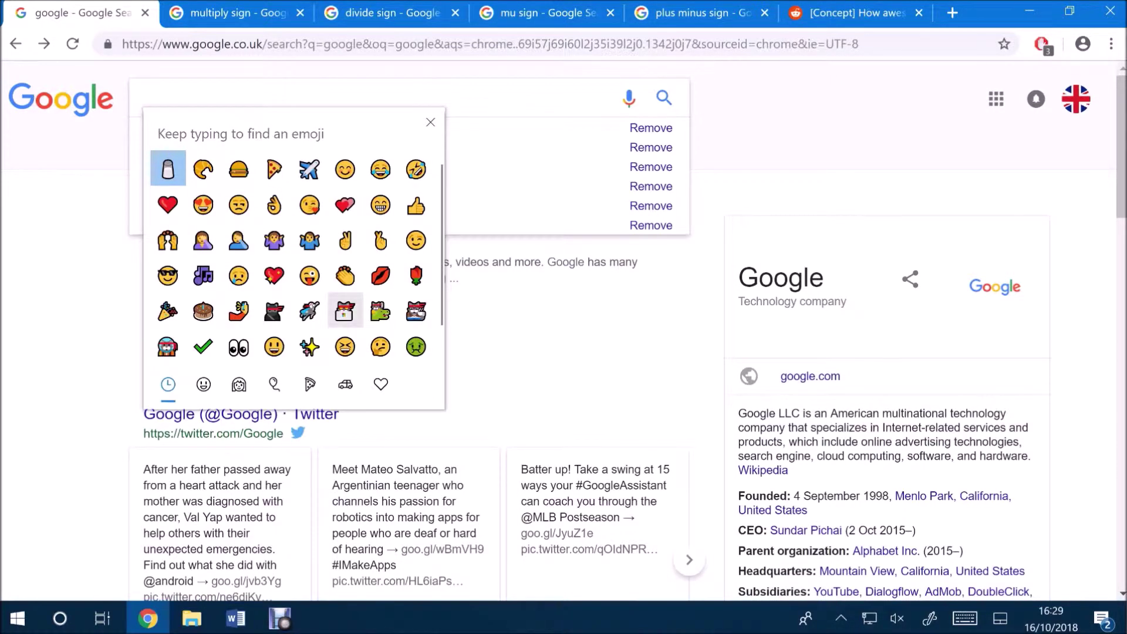
Insert the croissant, hamburger and pizza emojis into the Google search box and close the emoji picker
click(203, 169)
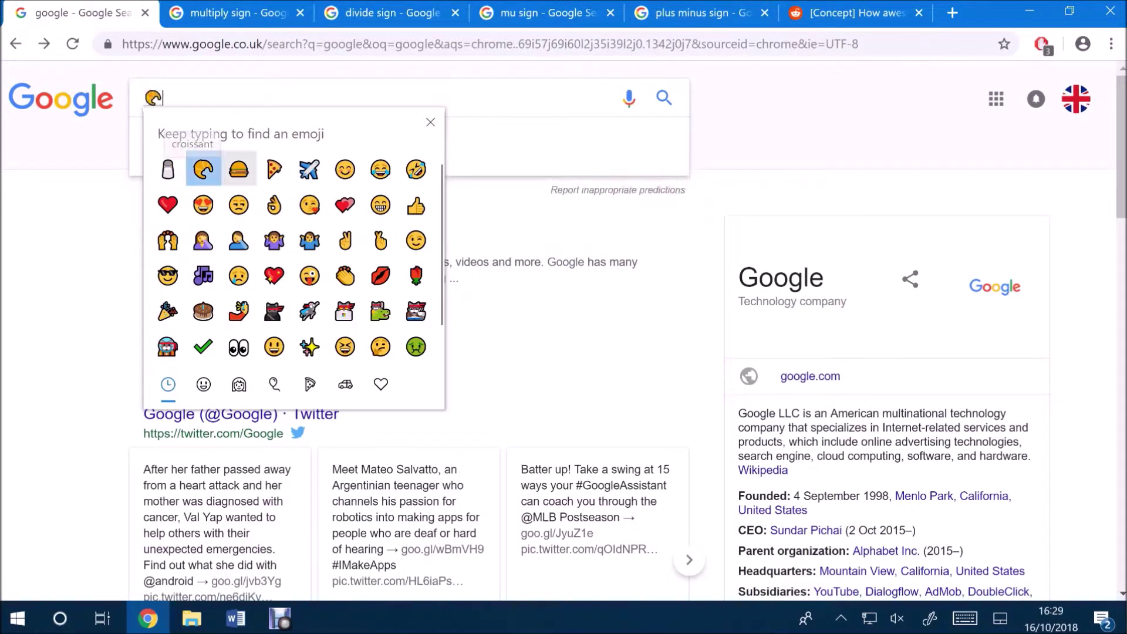
click(239, 169)
click(273, 169)
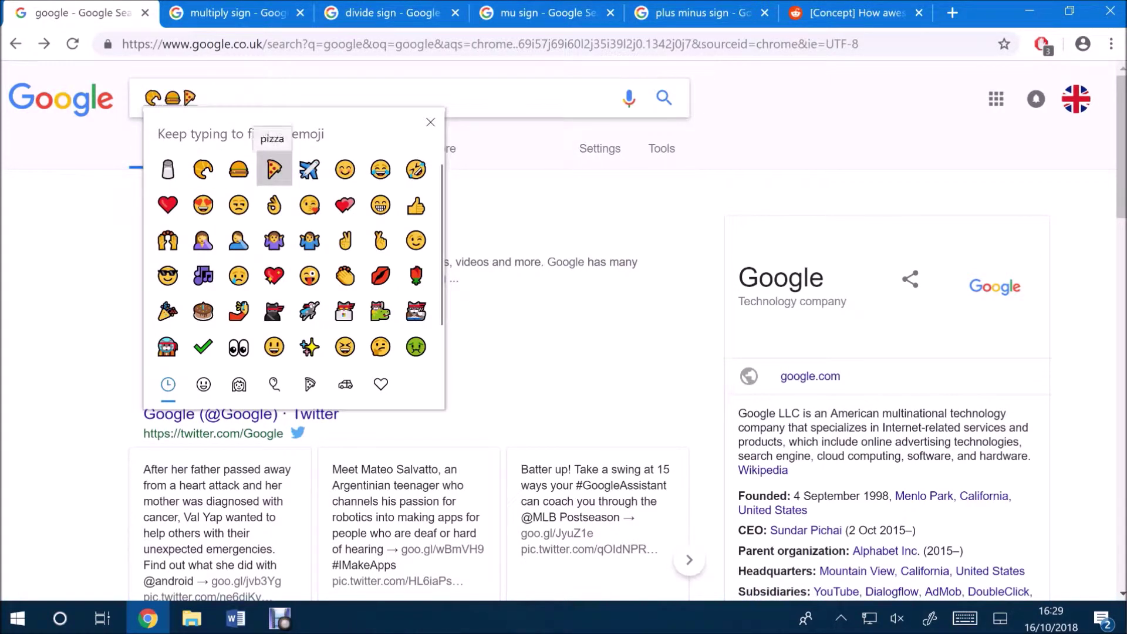
click(430, 123)
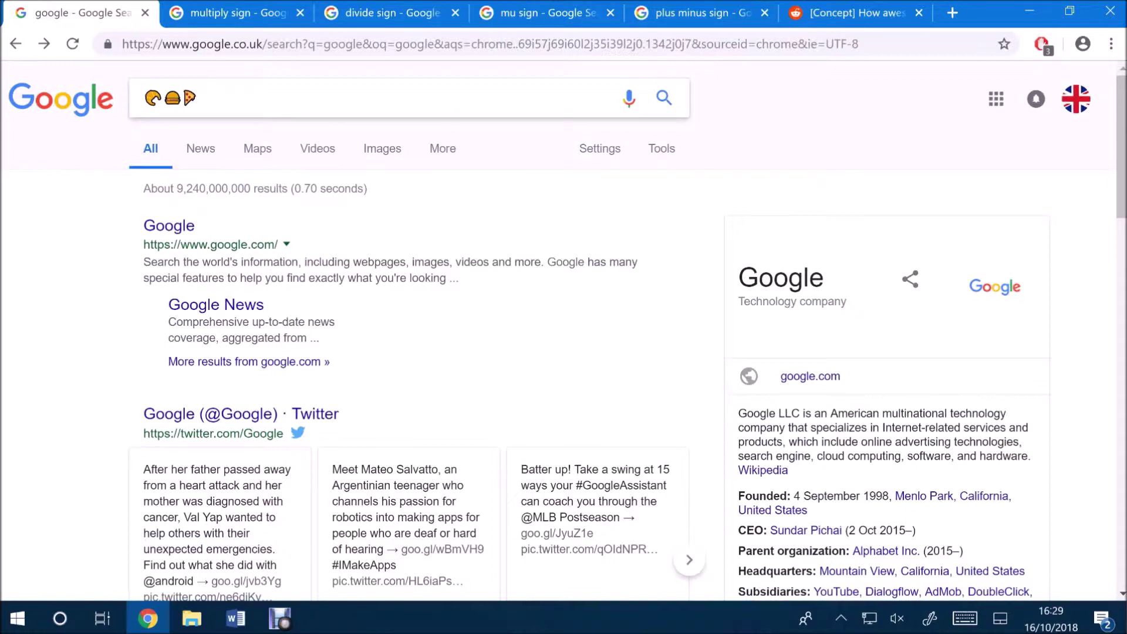
Copy the × symbol from the multiplication sign definition in the "multiply sign" search results, using the touch keyboard
click(238, 13)
click(450, 239)
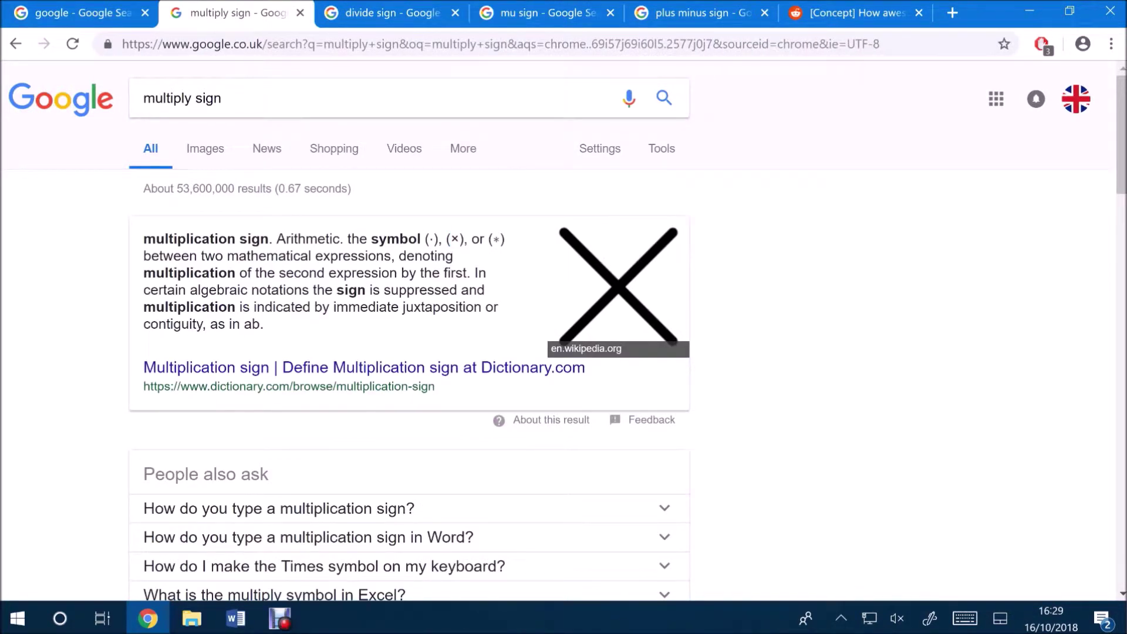
double_click(455, 239)
key(super+c)
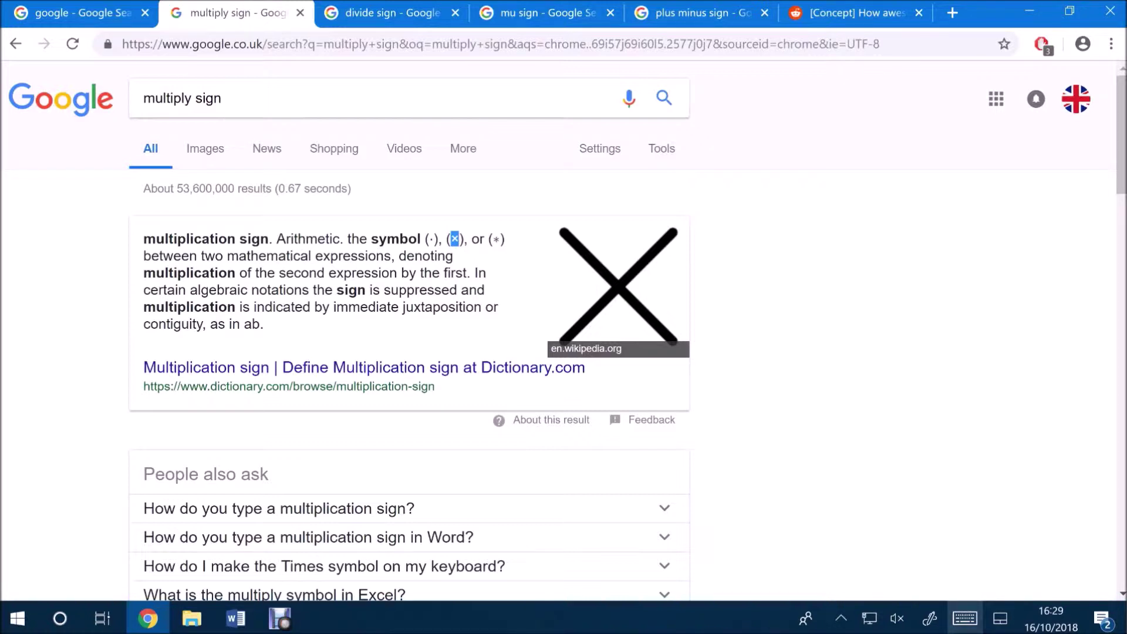
click(965, 619)
click(200, 615)
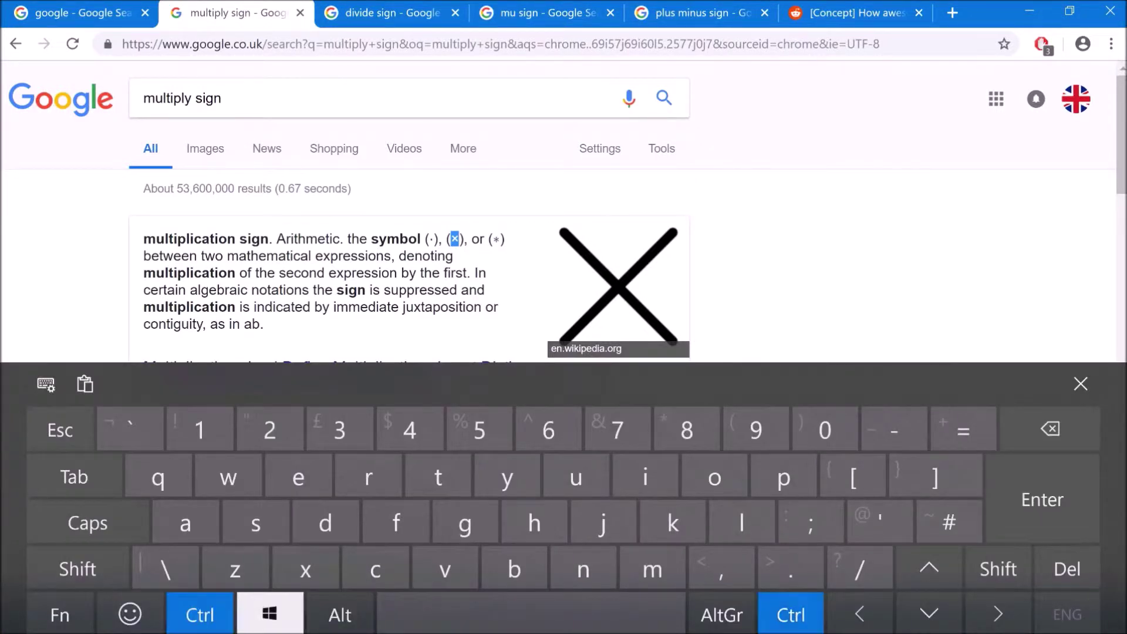
click(375, 568)
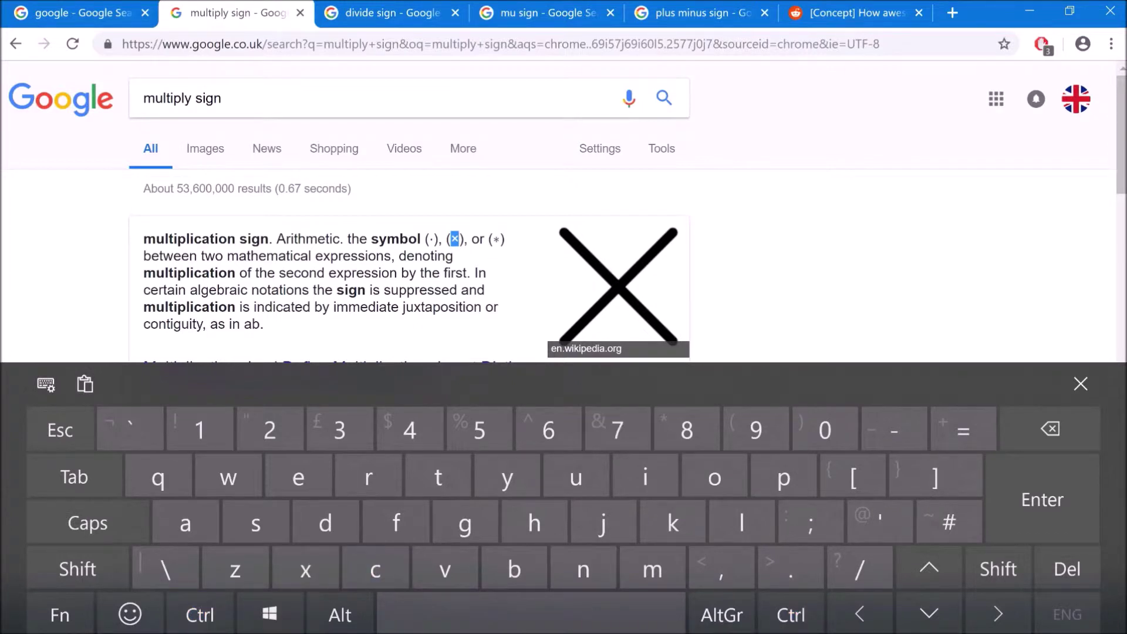
click(1081, 384)
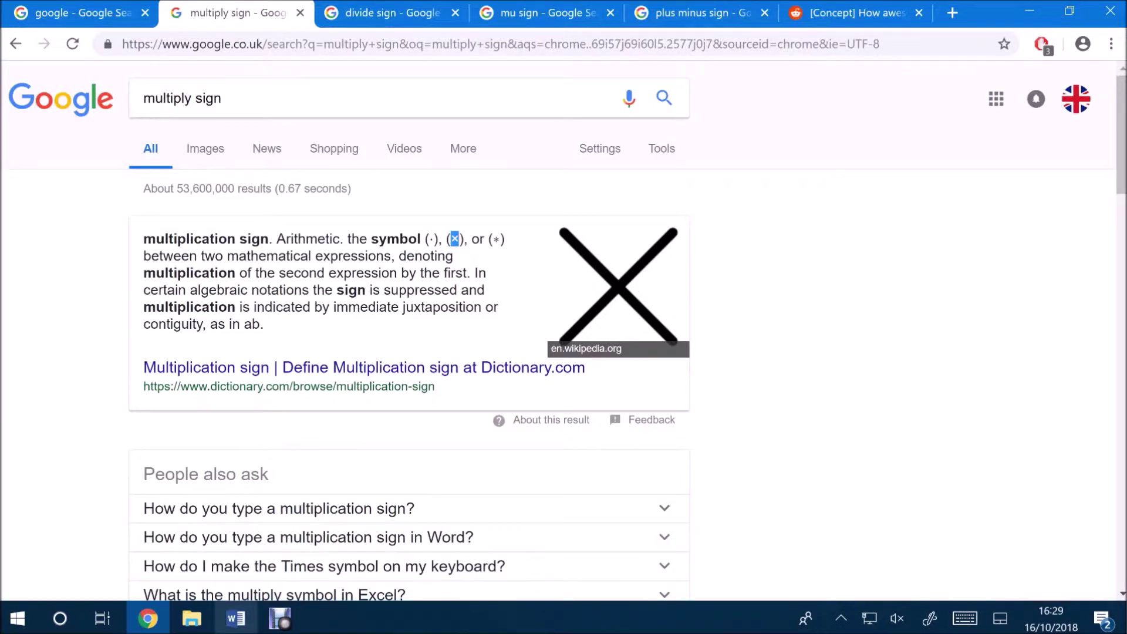
Switch to Word and paste the copied × symbol on a new line below the emojis using the touch keyboard
click(235, 618)
key(Return)
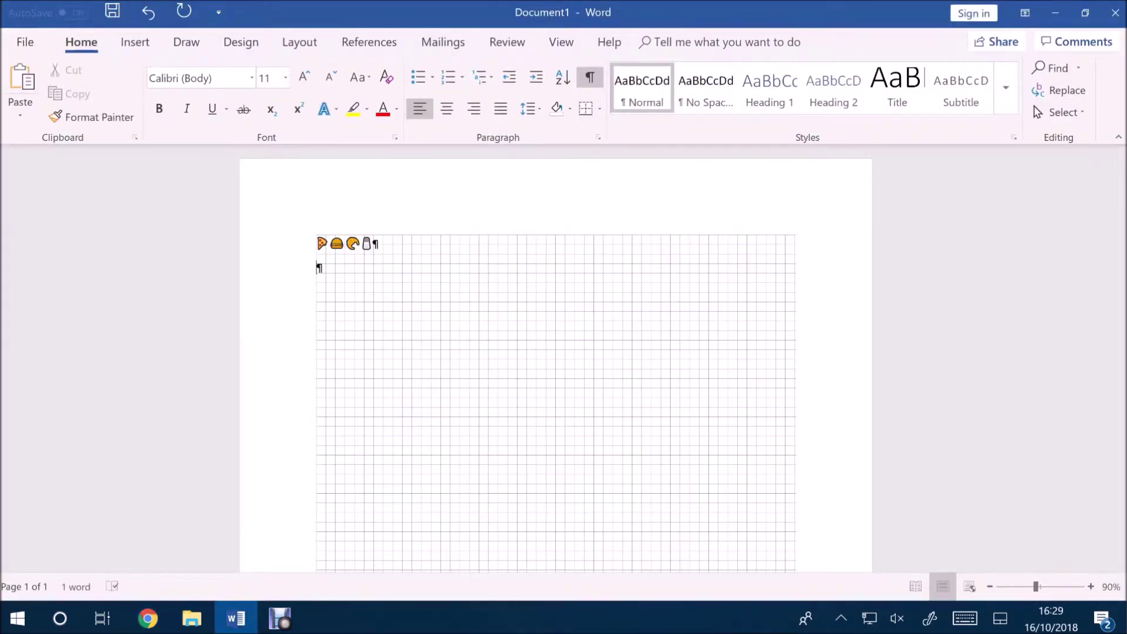
click(964, 619)
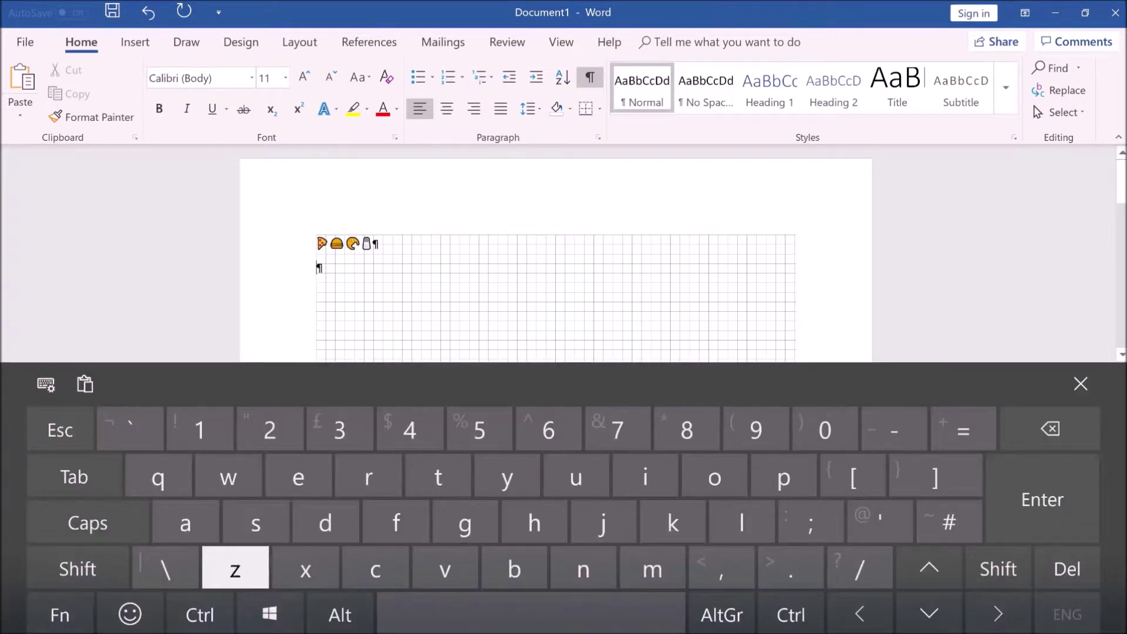
click(199, 614)
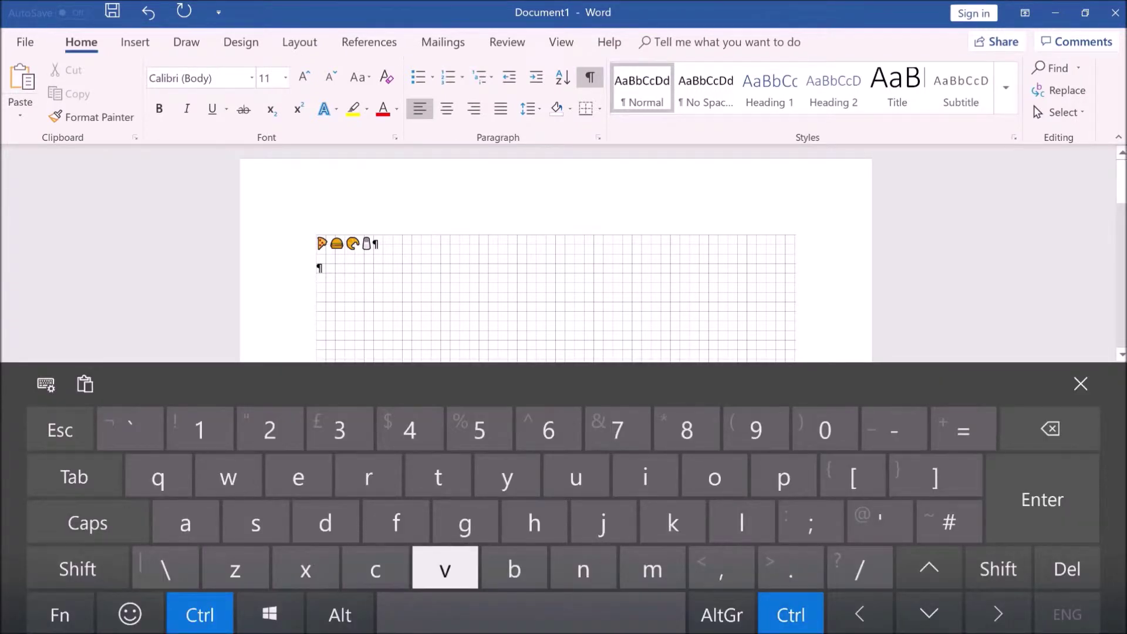
click(445, 568)
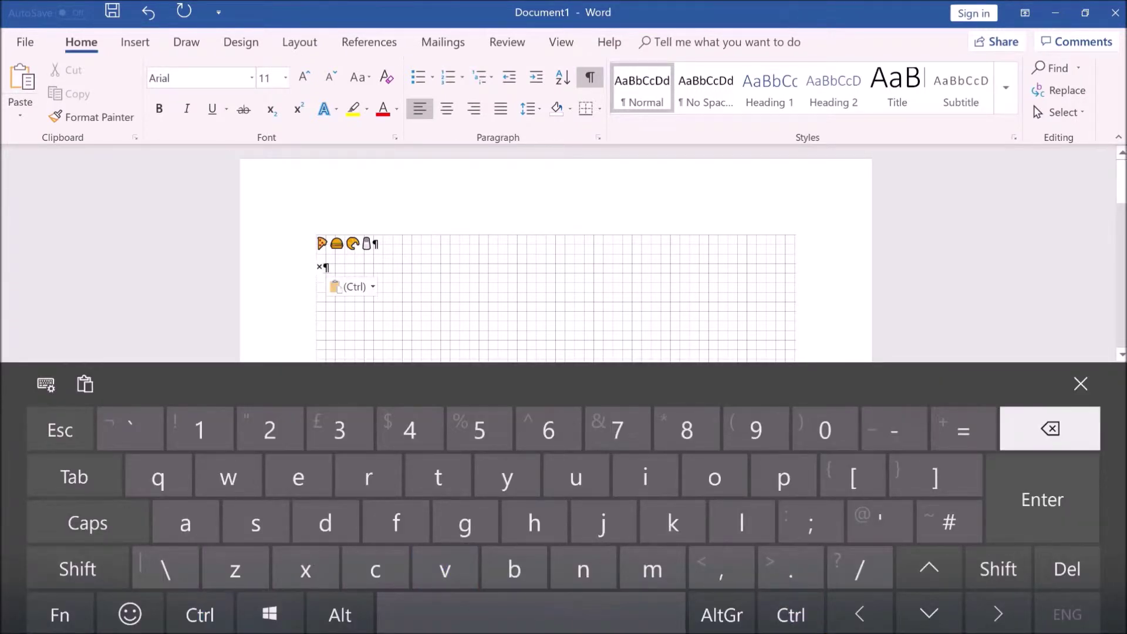
click(1081, 384)
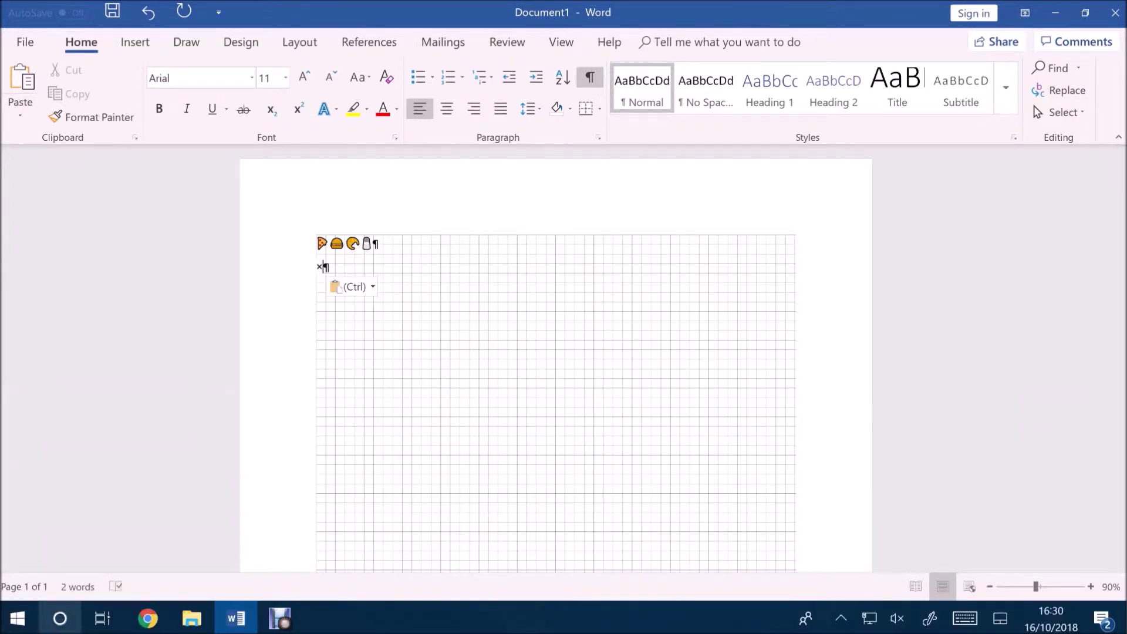
Switch to Chrome and copy the selected ÷ symbol from the "divide sign" search results using the touch keyboard
click(148, 618)
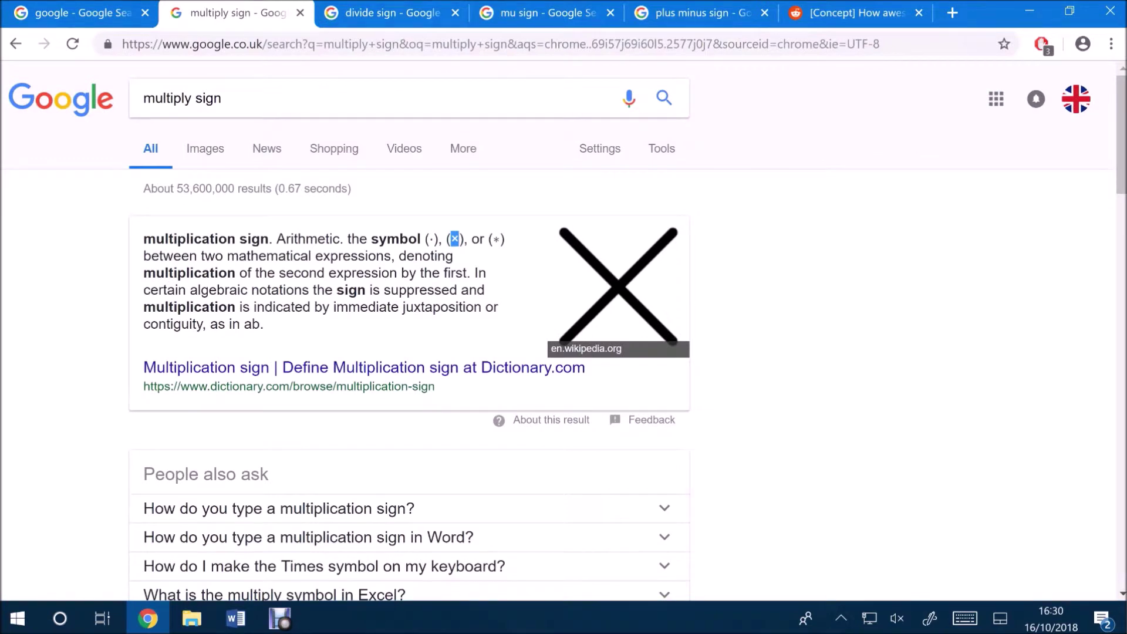
click(392, 13)
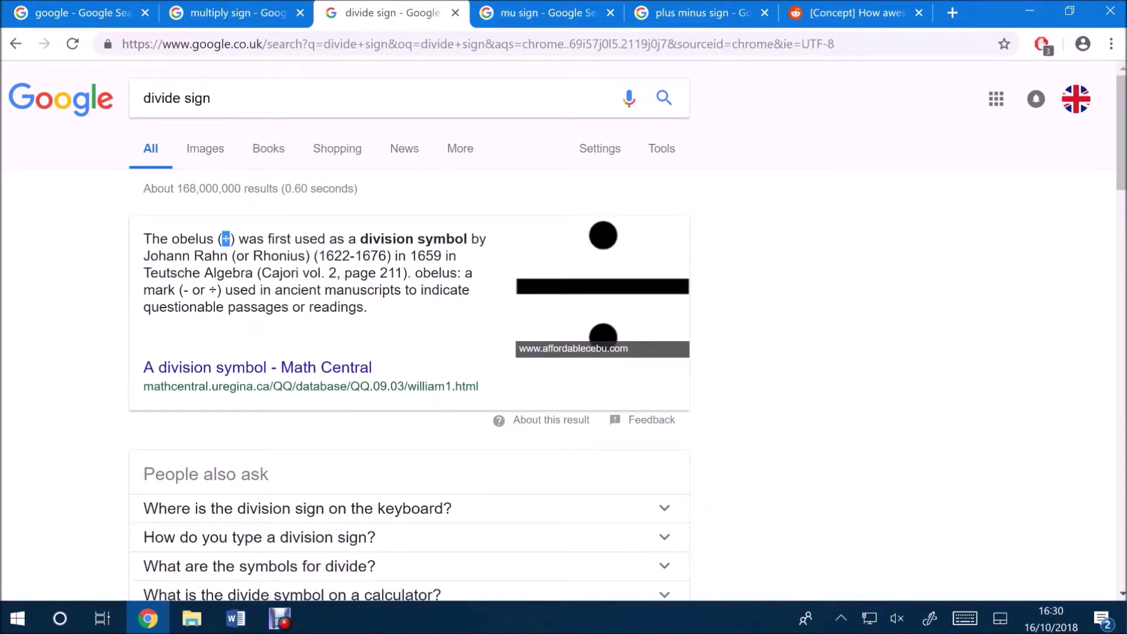
click(965, 619)
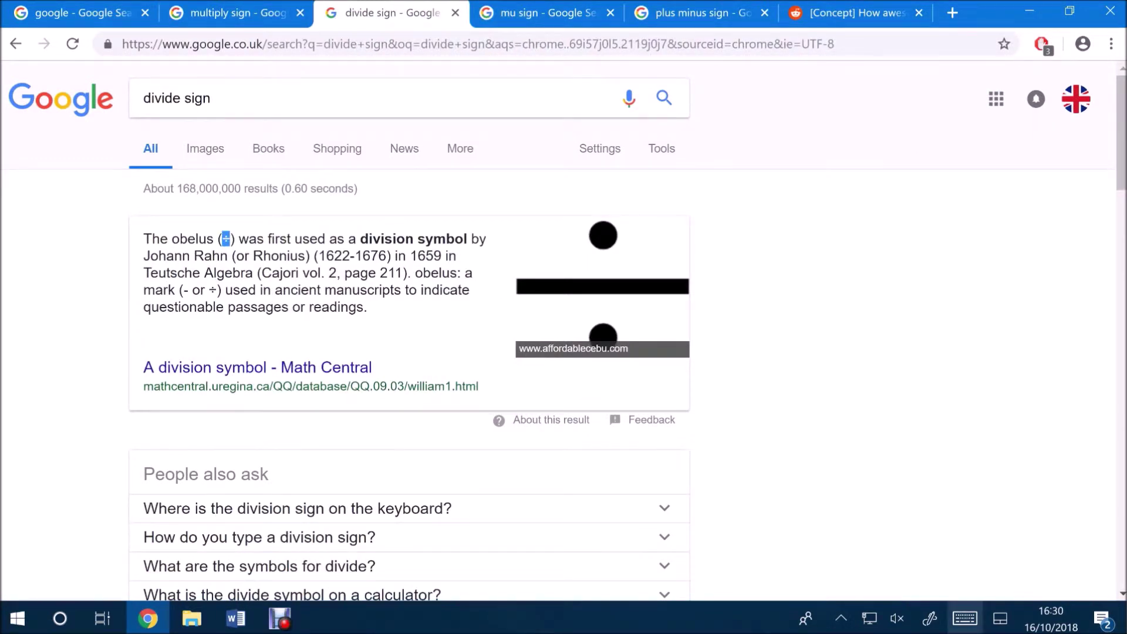
click(200, 615)
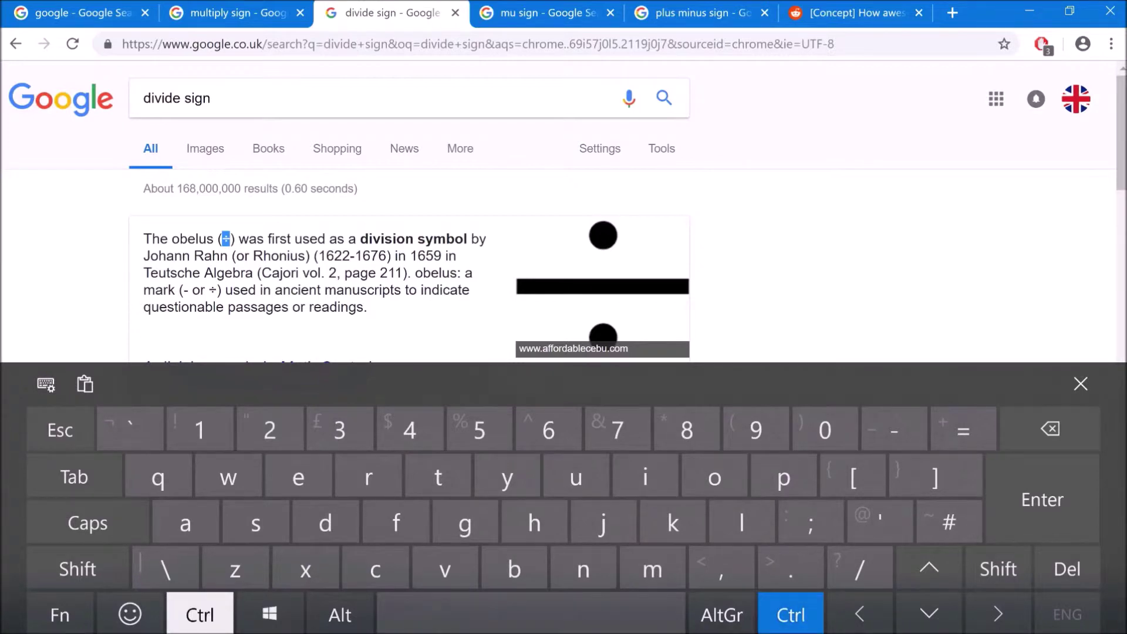
click(376, 568)
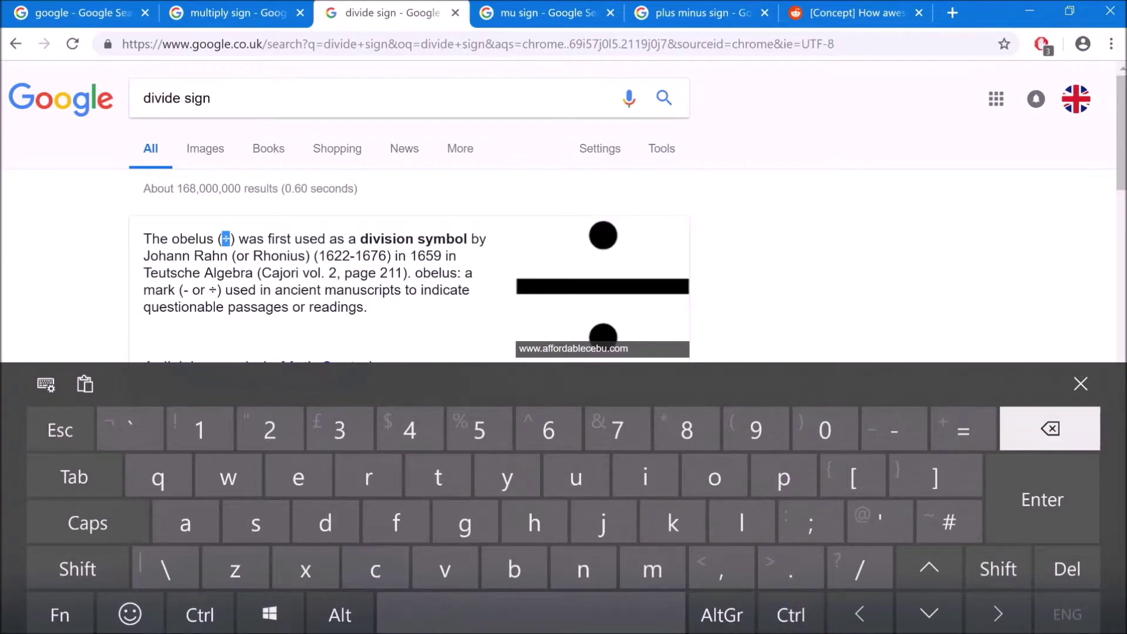
click(1081, 384)
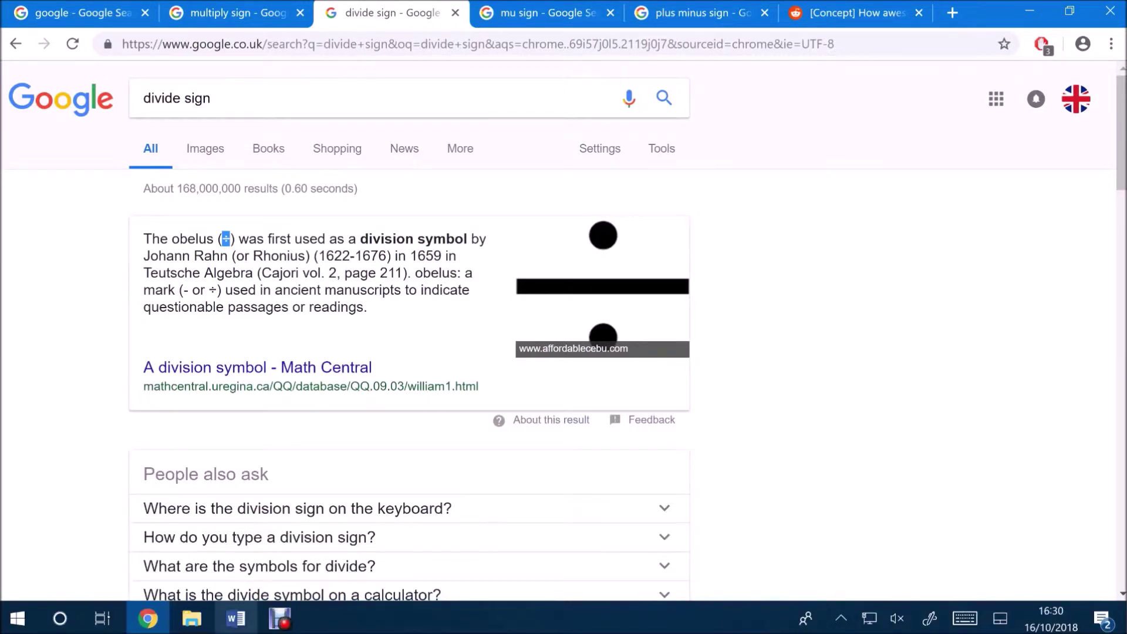
Switch to Word and paste the copied ÷ symbol right after the × using the touch keyboard
click(235, 619)
click(965, 618)
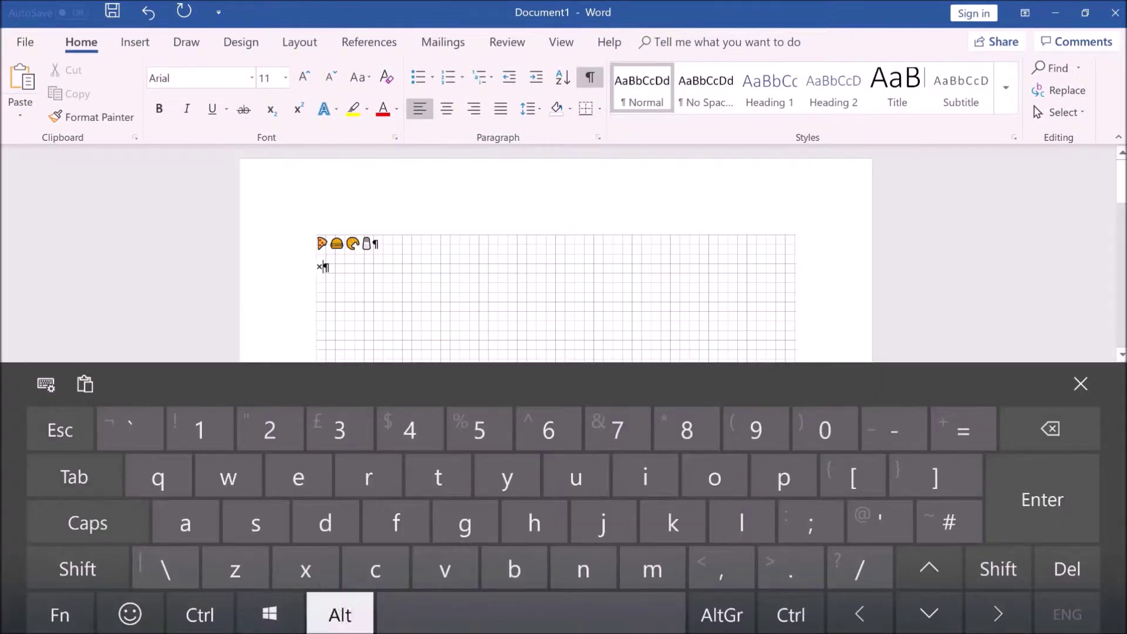
click(200, 614)
click(445, 568)
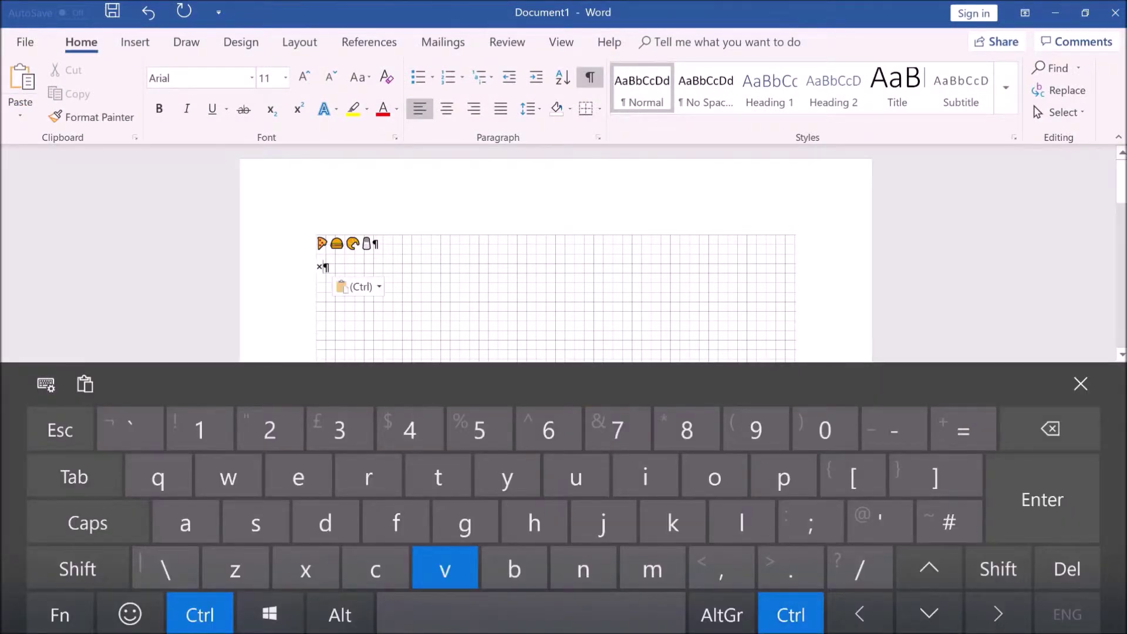
click(1081, 384)
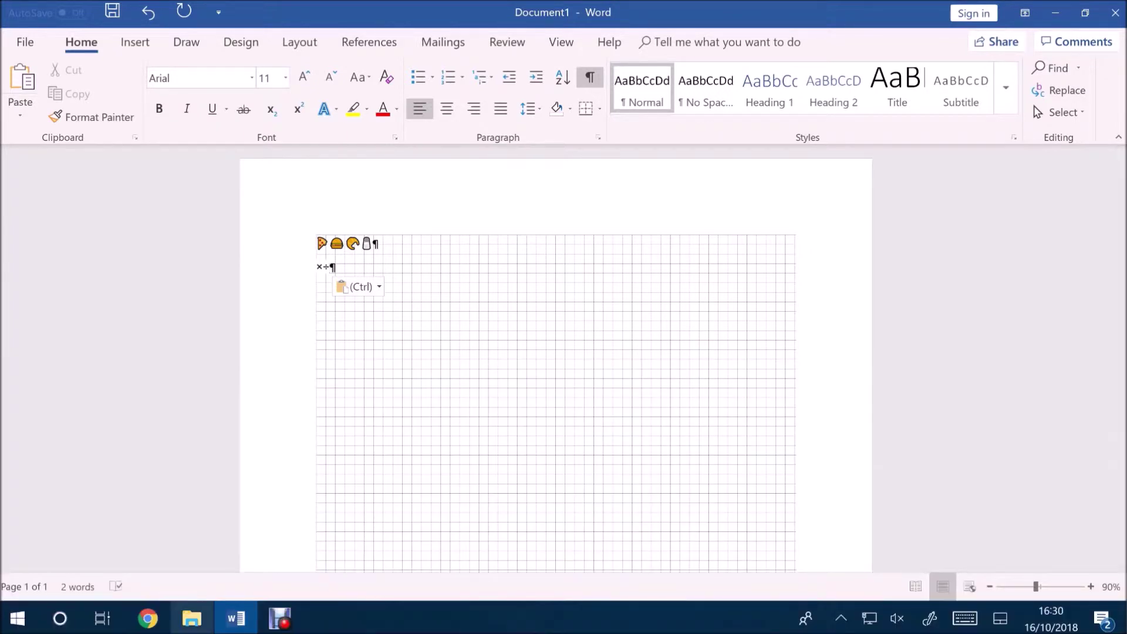
Switch to Chrome and copy the × symbol from the definition in the "multiply sign" search results without the touch keyboard
click(148, 618)
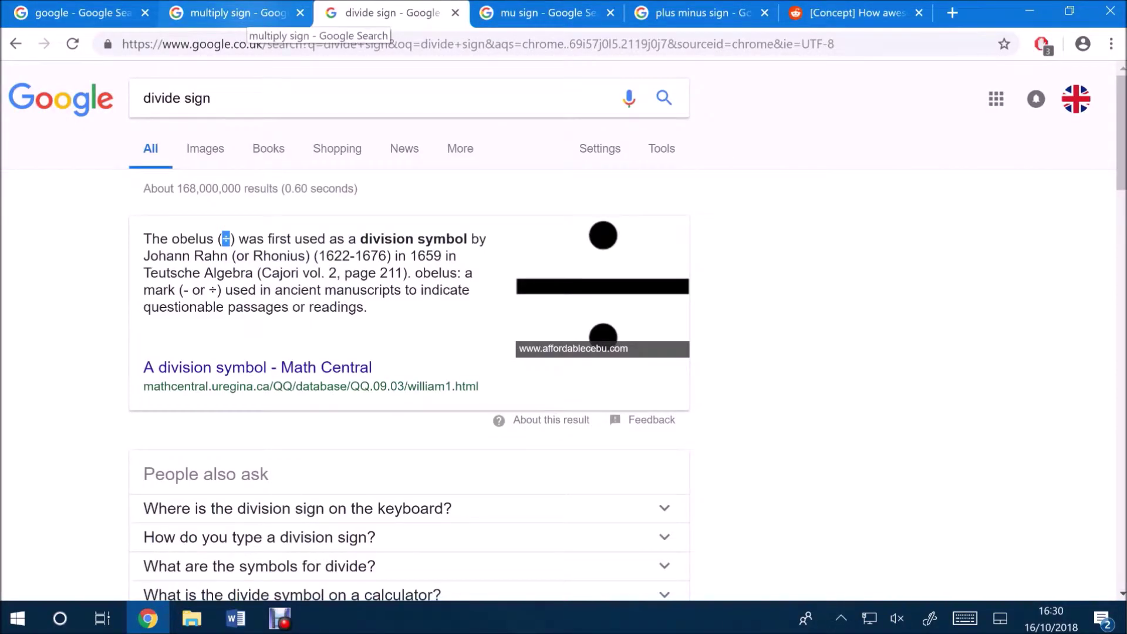
click(238, 13)
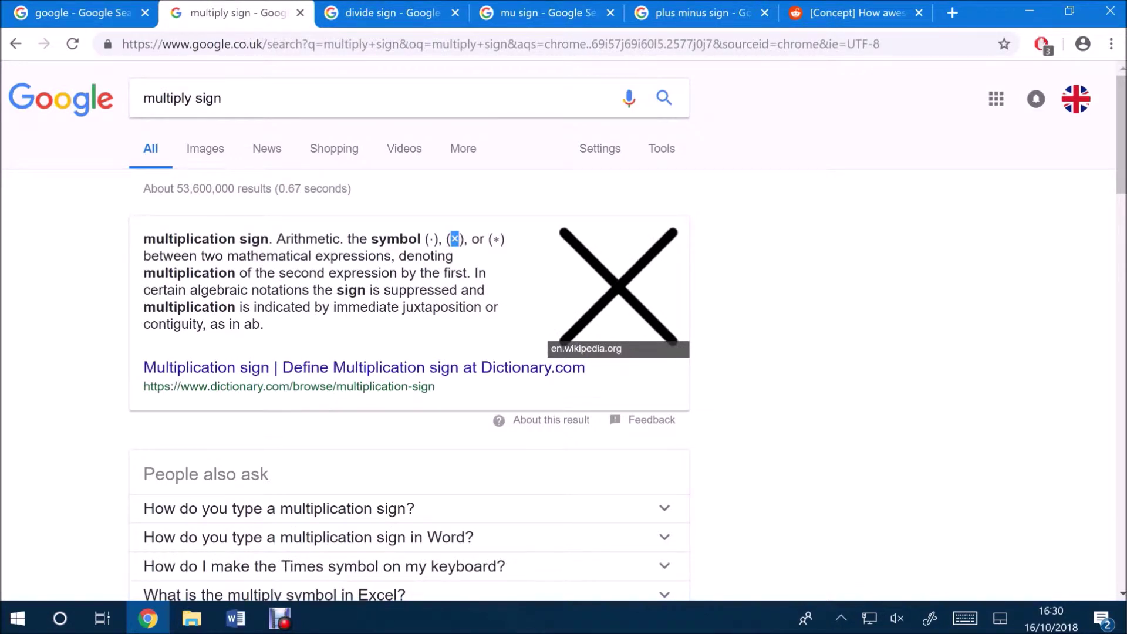
click(455, 239)
right_click(455, 239)
click(478, 252)
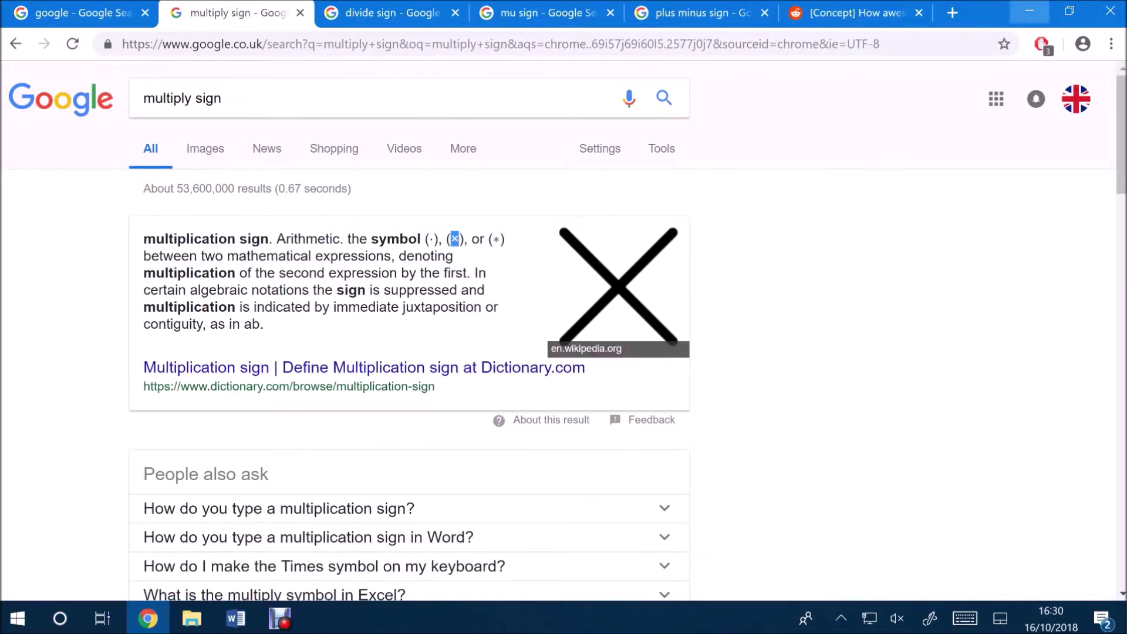
Switch to Word, paste the × as text only after the ÷, and add two new lines below
key(alt+Tab)
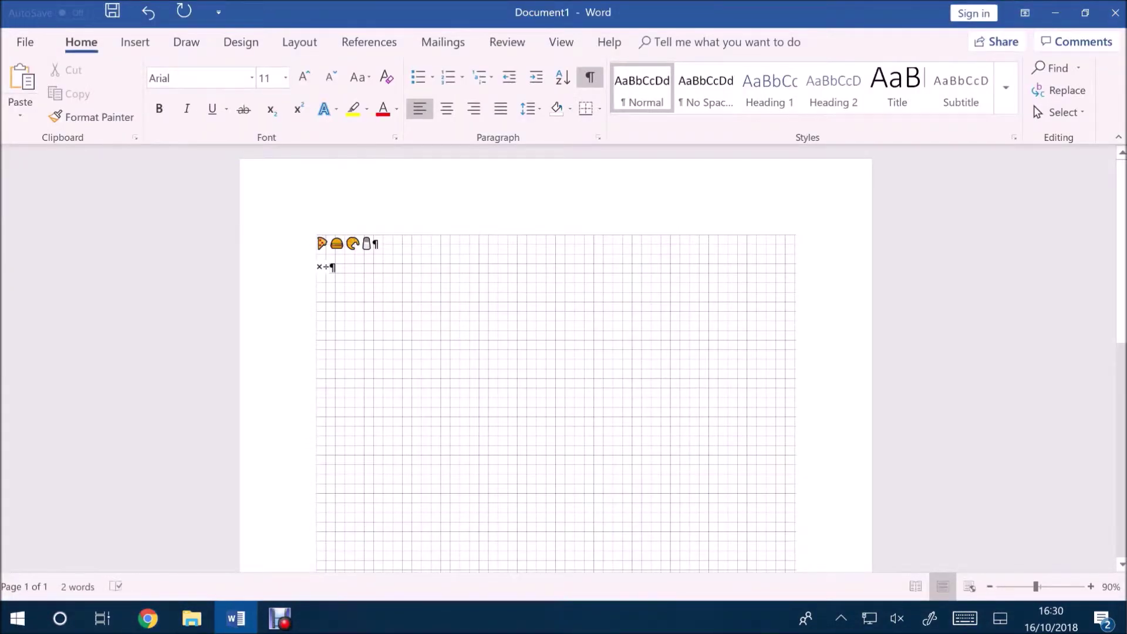
right_click(331, 267)
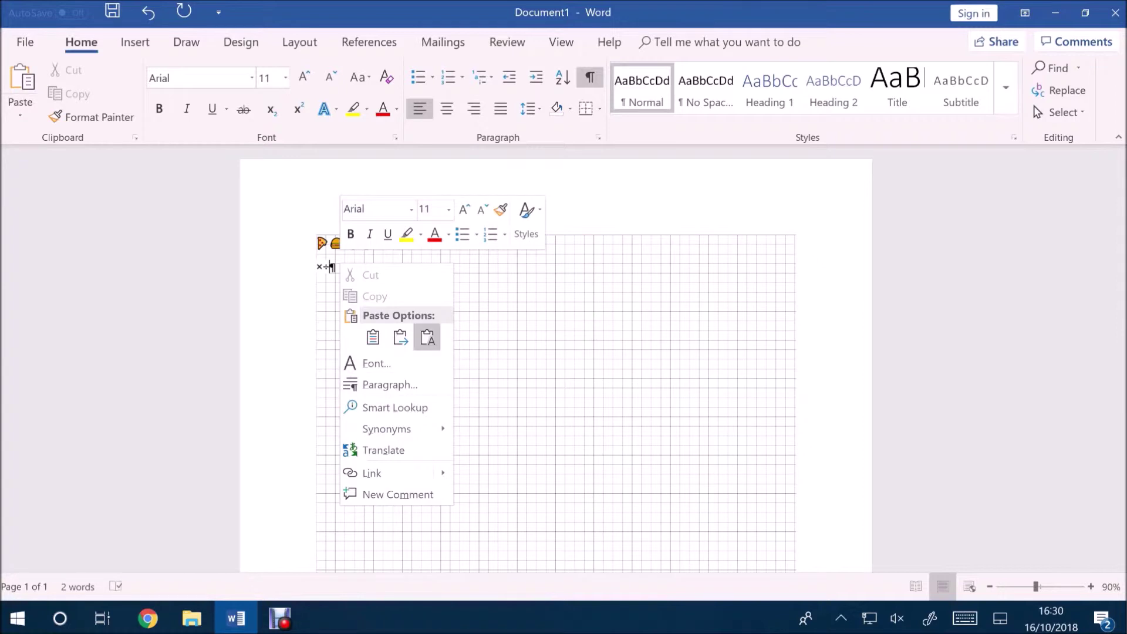
click(427, 337)
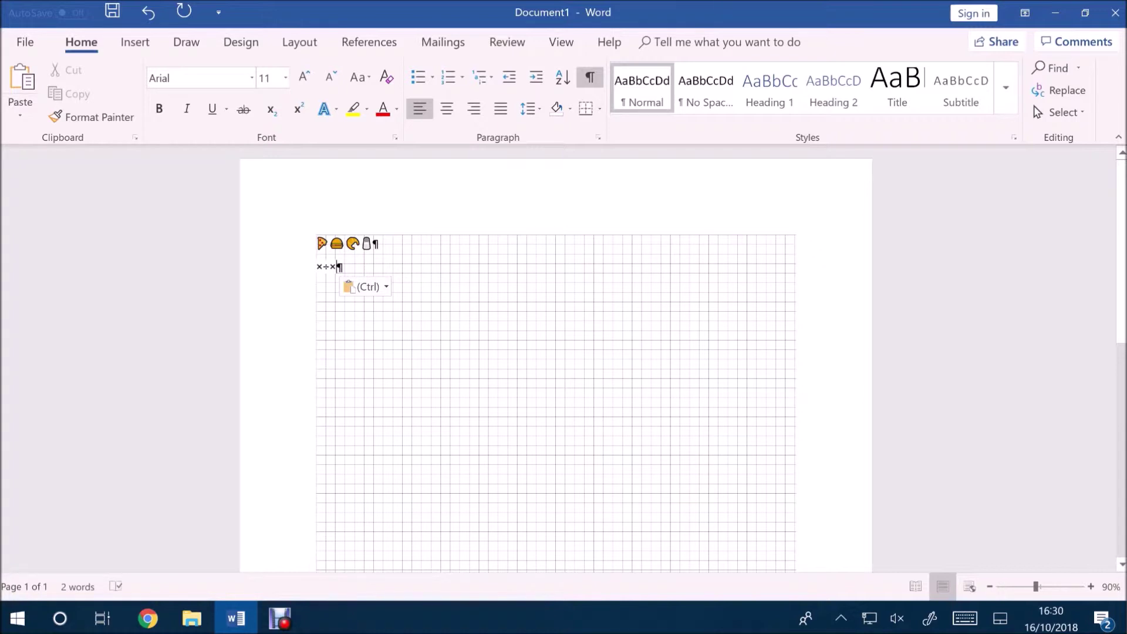
key(Return)
key(Return)
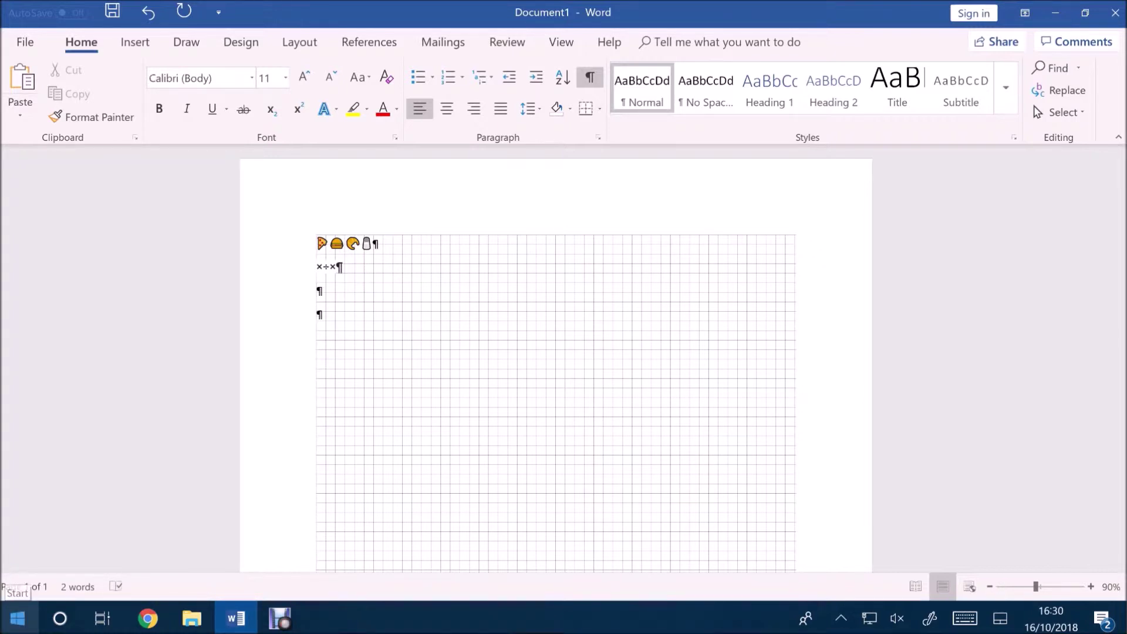
Open the Windows System settings and view the Windows specifications on the About page
right_click(17, 618)
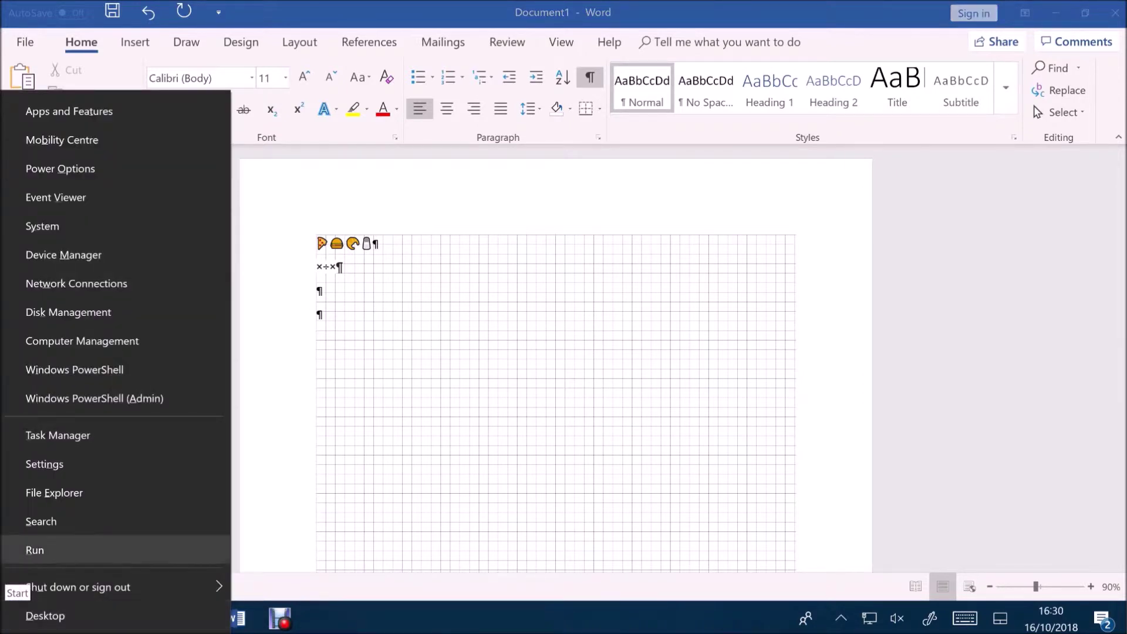
key(Up)
key(Up)
key(Up)
key(Up)
key(Up)
key(Up)
key(Up)
key(Up)
key(Up)
key(Up)
key(Up)
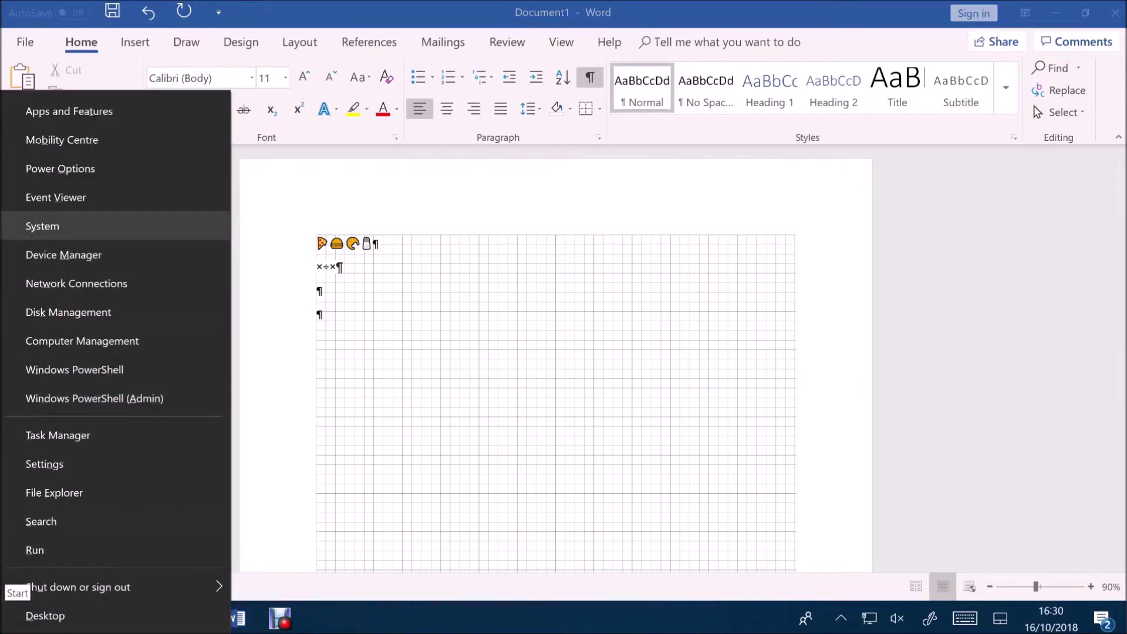
key(Return)
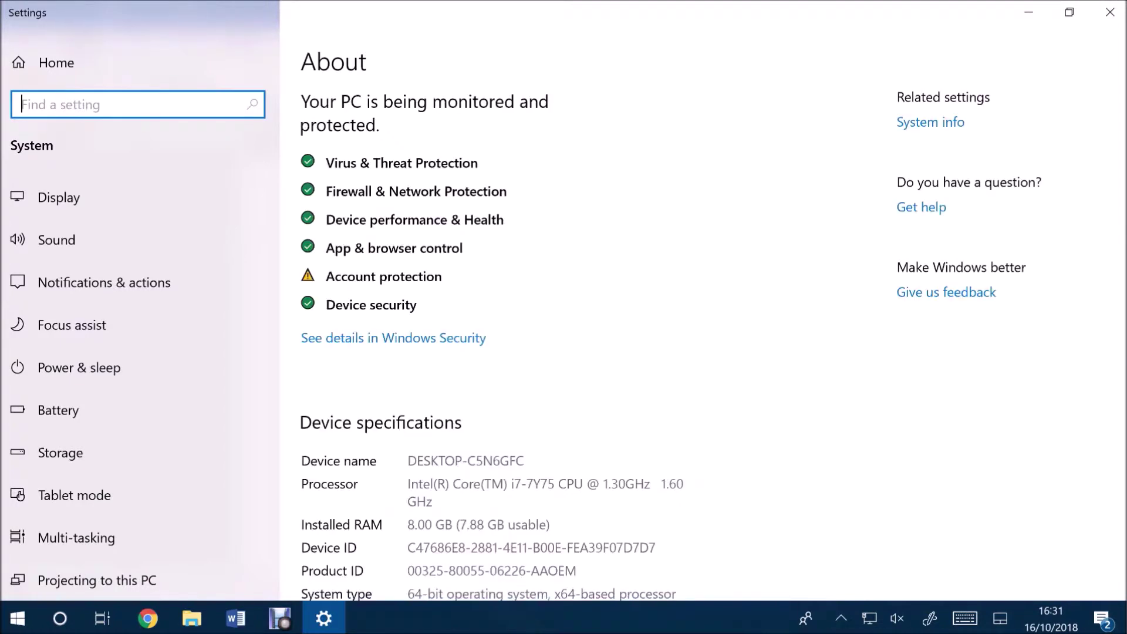
scroll(587, 323, down, 7)
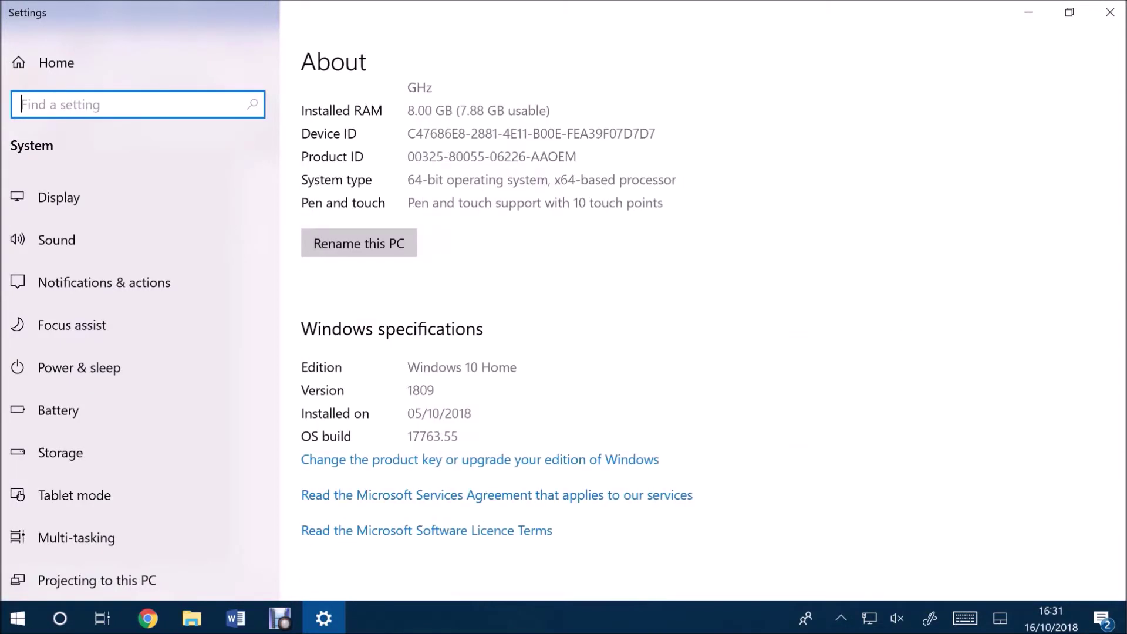
scroll(499, 311, up, 1)
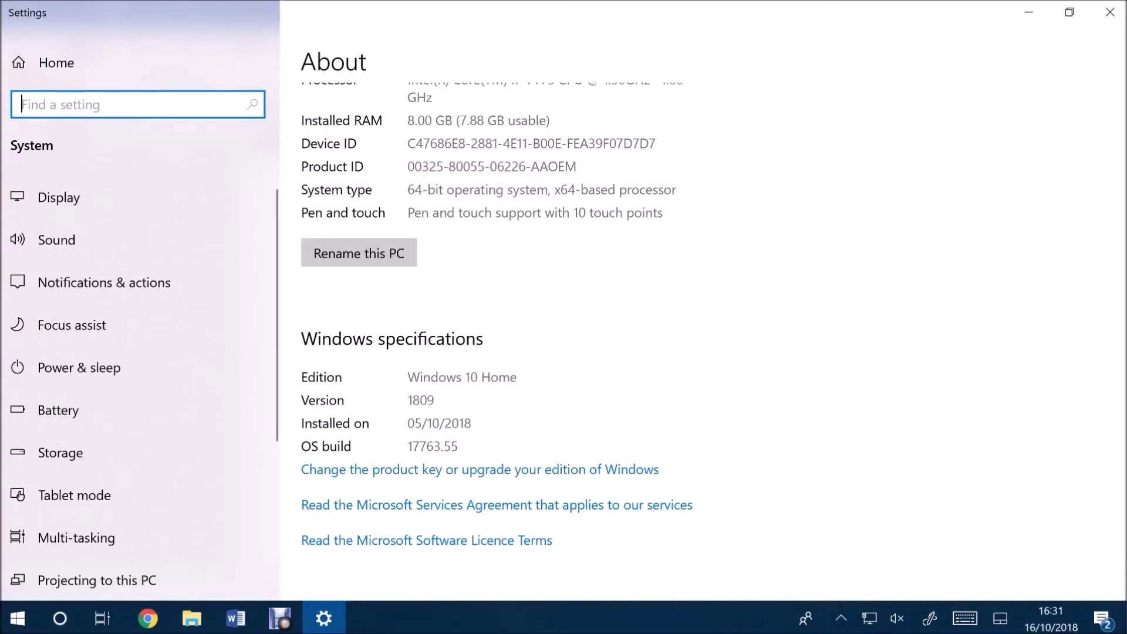
Turn on Clipboard history in the Clipboard settings and close Settings
scroll(141, 352, down, 4)
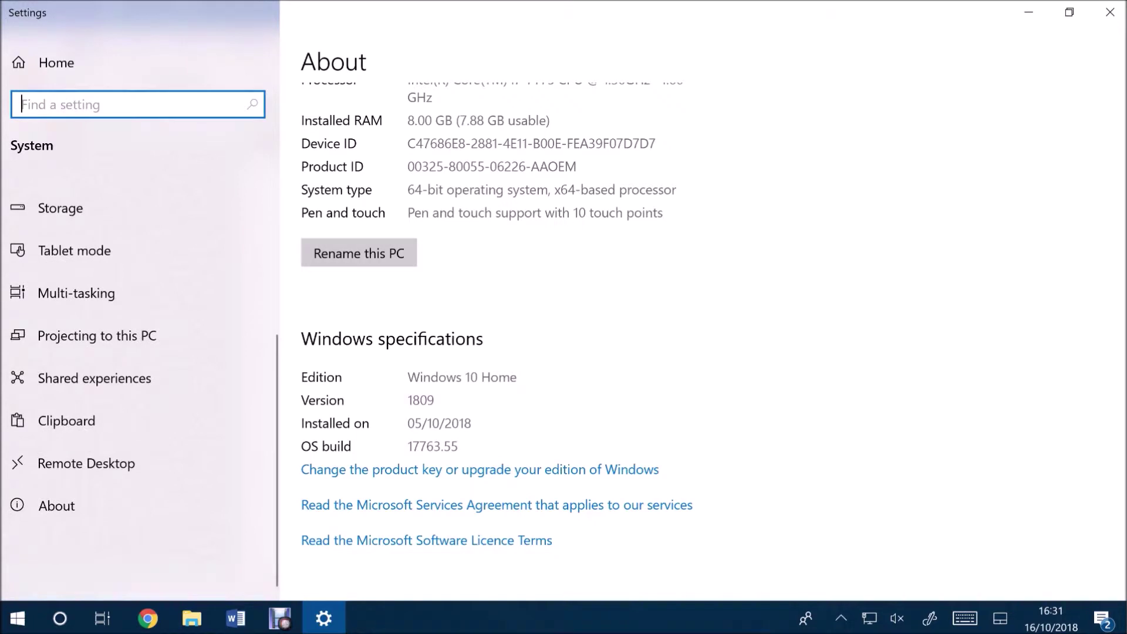
click(67, 420)
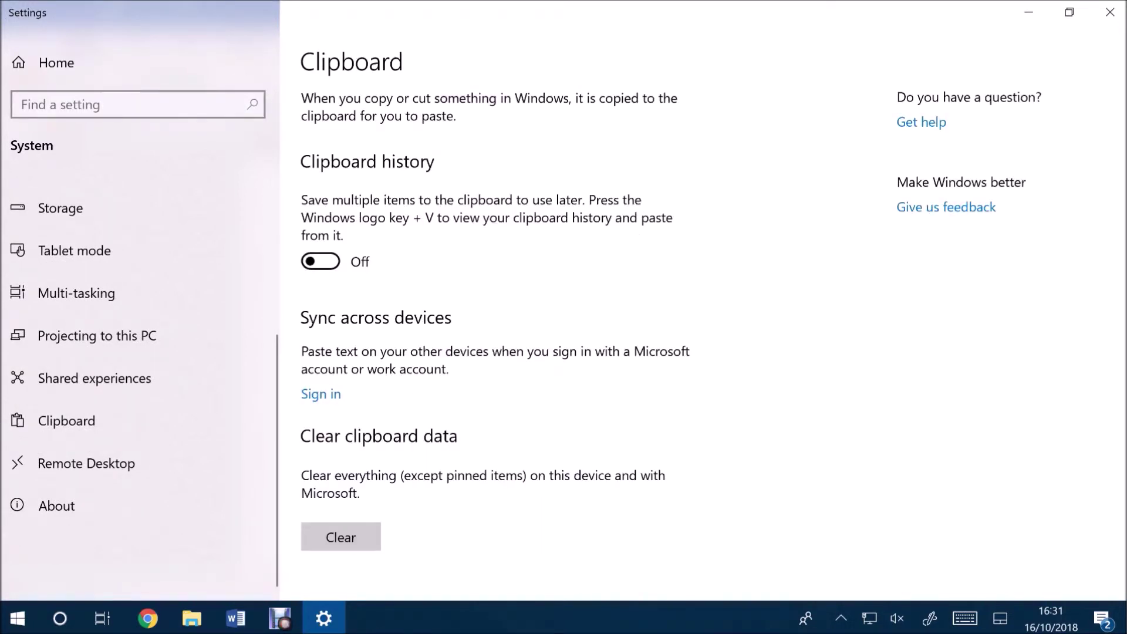
click(321, 261)
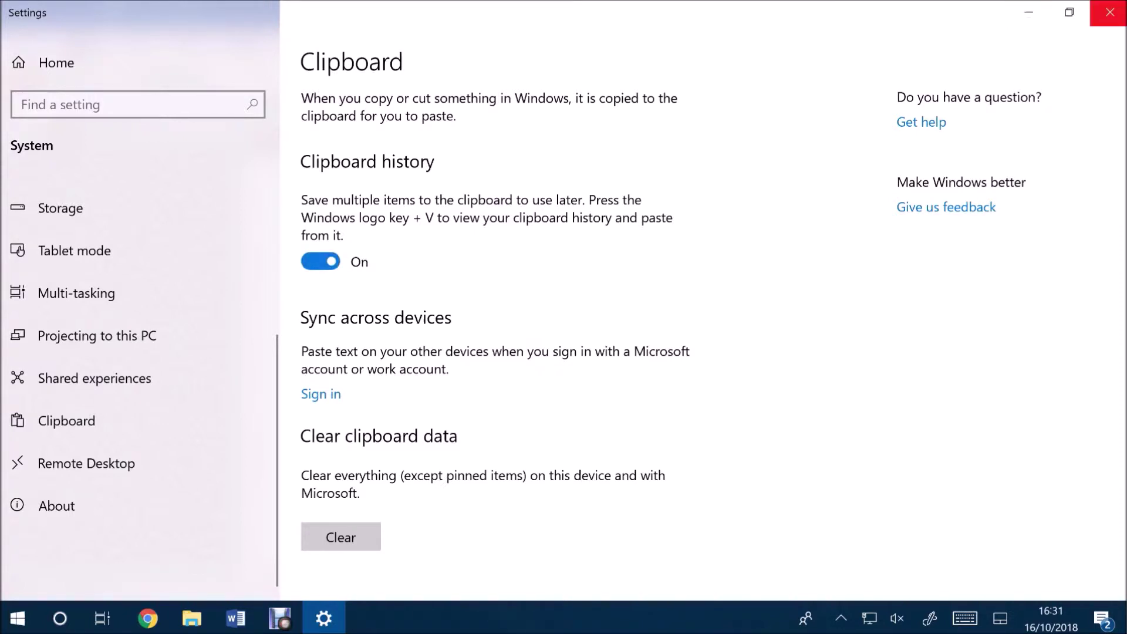
click(1110, 12)
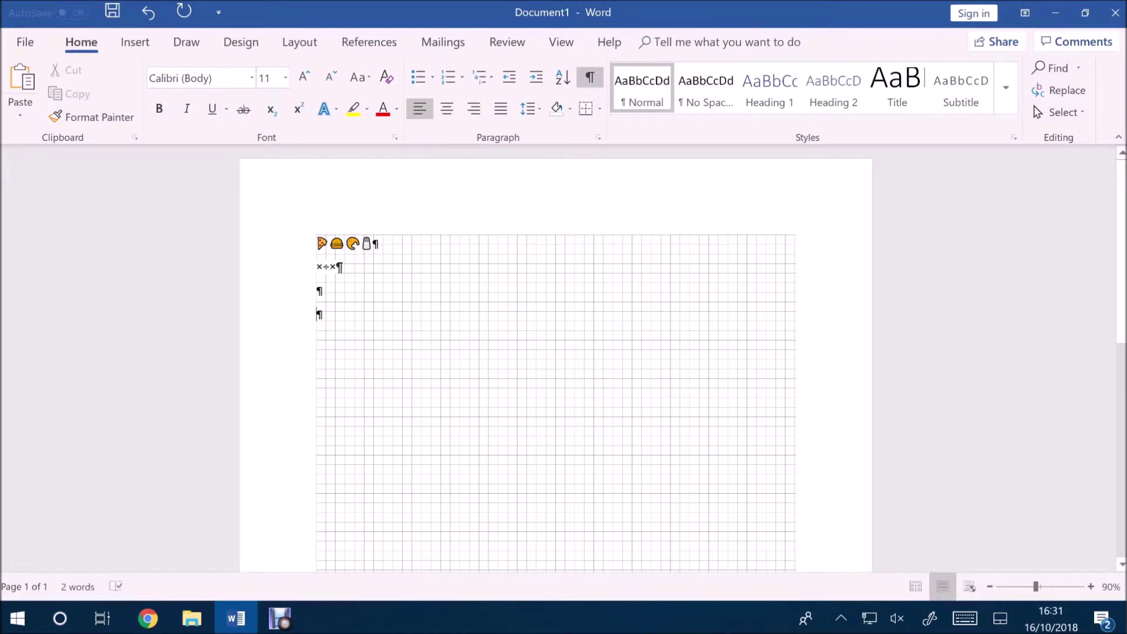
Open the Windows clipboard history at the last line of the Word document using the touch keyboard
click(964, 617)
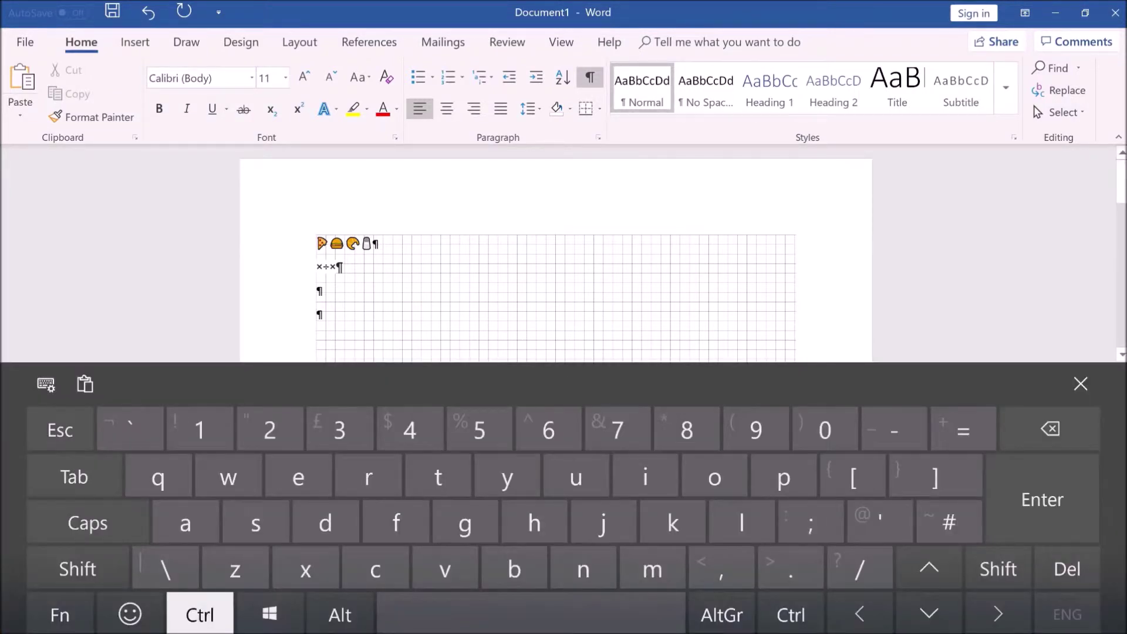
click(270, 615)
click(445, 569)
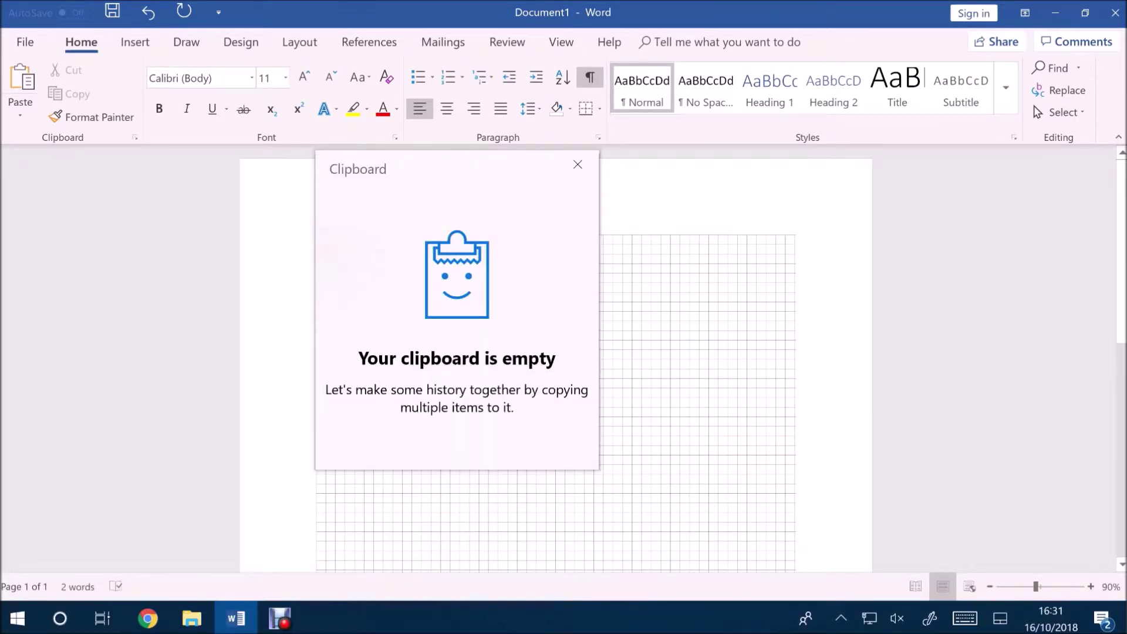
Switch to Chrome, select the × symbol in the "multiply sign" definition and copy it to the clipboard history
click(148, 619)
click(148, 536)
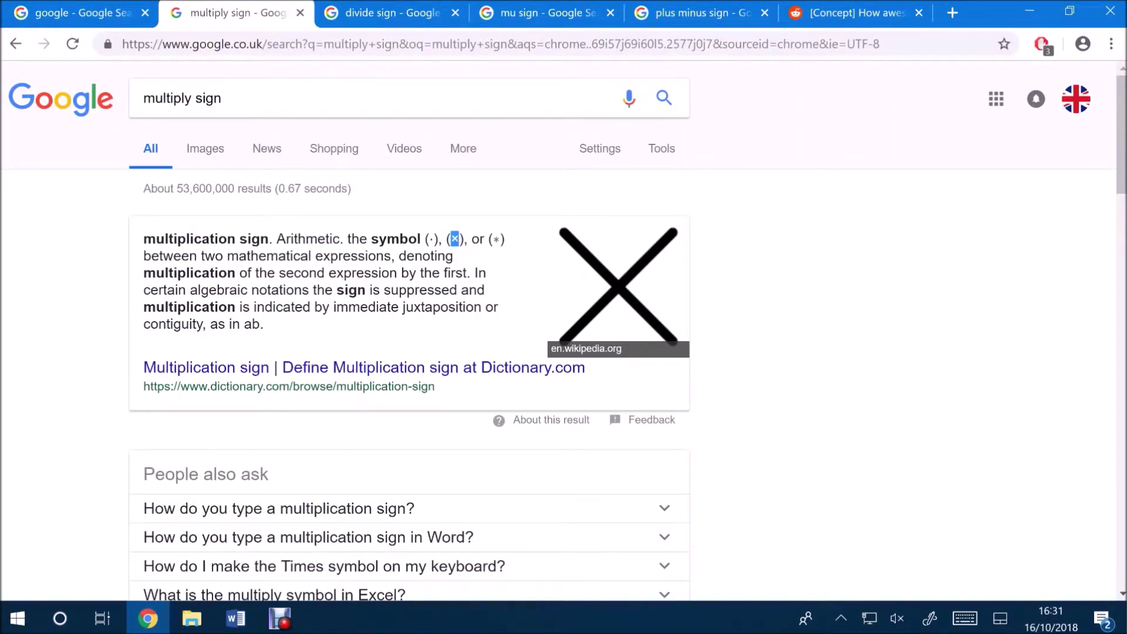
click(455, 238)
double_click(454, 239)
right_click(452, 239)
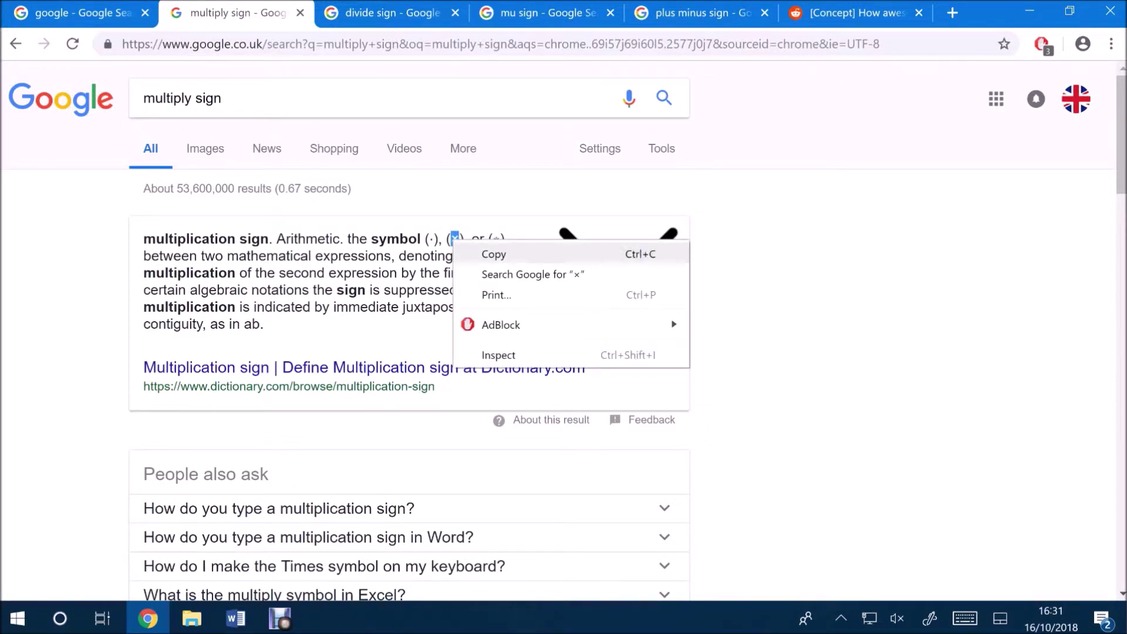
click(473, 252)
Select the ÷ symbol in the "divide sign" search results and copy it
key(ctrl+Tab)
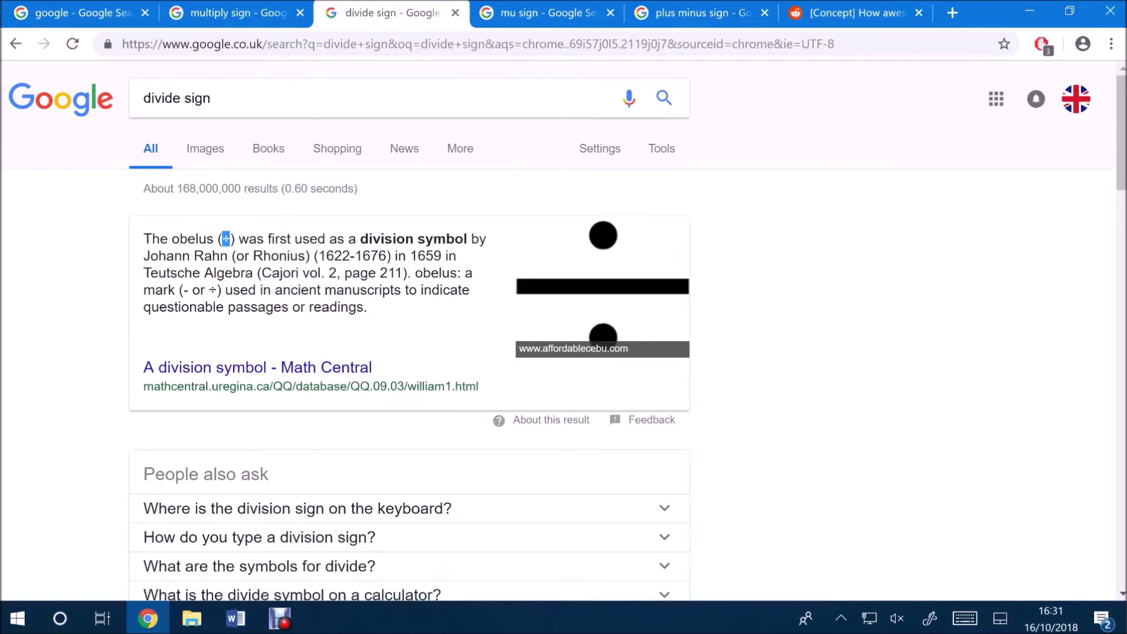
click(226, 239)
double_click(226, 239)
right_click(227, 240)
Select the μ symbol in the "mu sign" search results and copy it
key(ctrl+Tab)
click(309, 239)
double_click(308, 238)
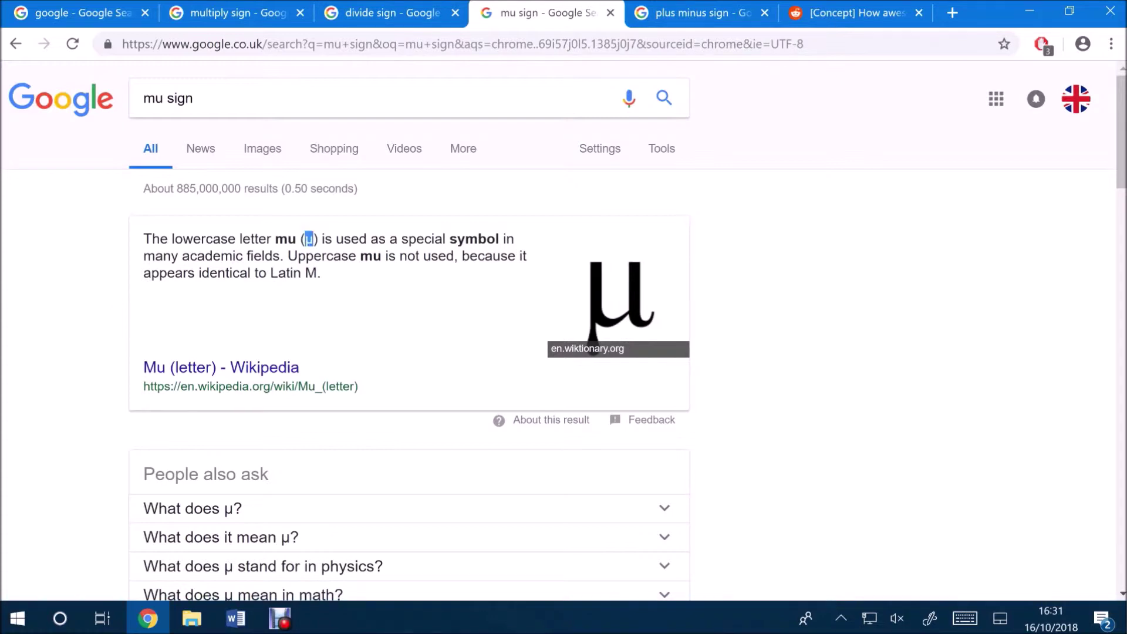
right_click(308, 239)
click(343, 254)
Copy the selected ± symbol from the "plus minus sign" search results
key(ctrl+Tab)
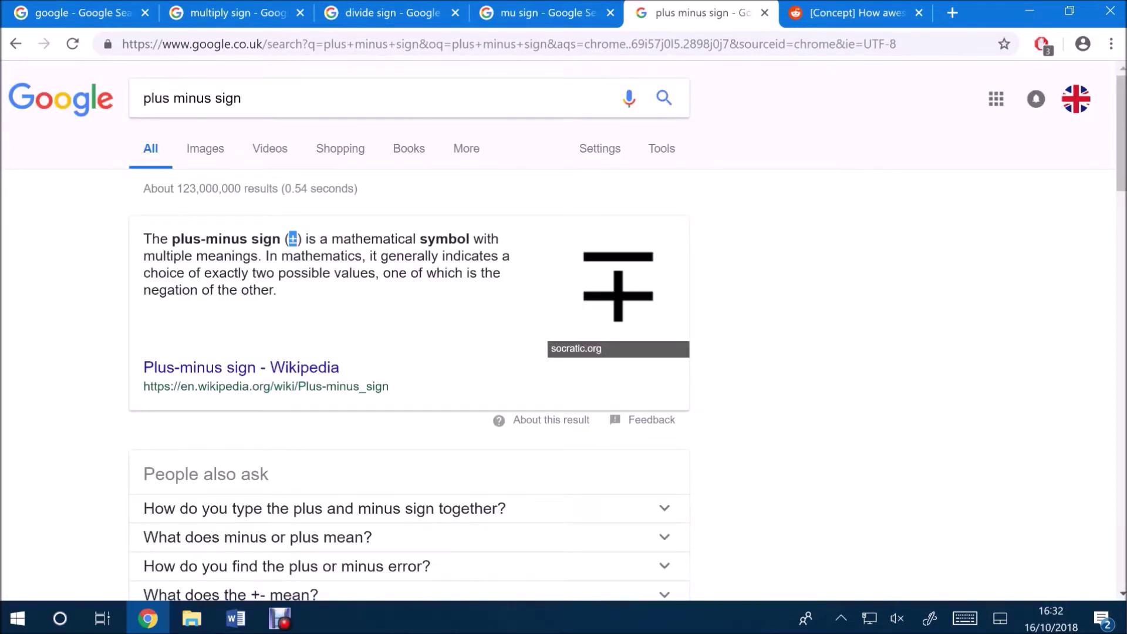
right_click(296, 240)
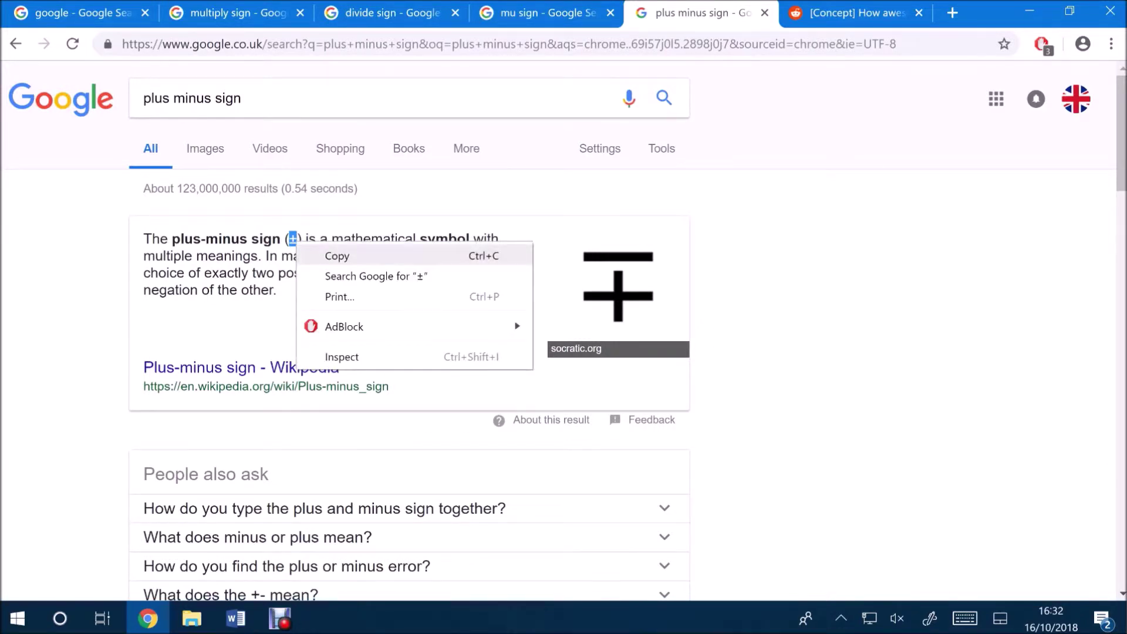
click(337, 256)
Switch to Word and paste the ± symbol from clipboard history on the last empty line
key(alt+Tab)
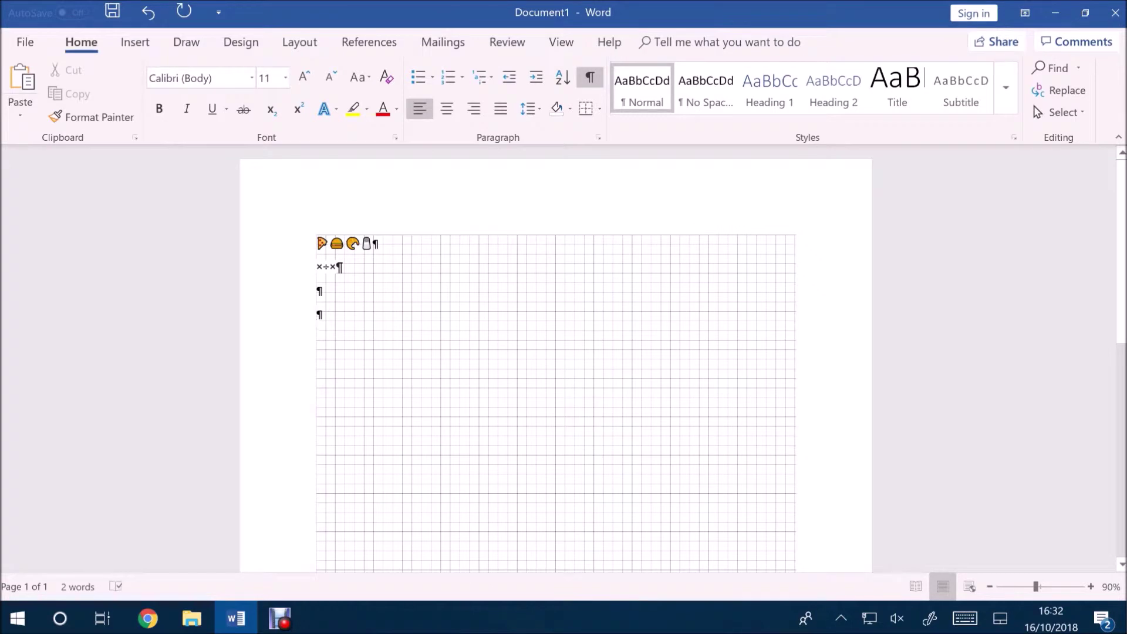
click(964, 619)
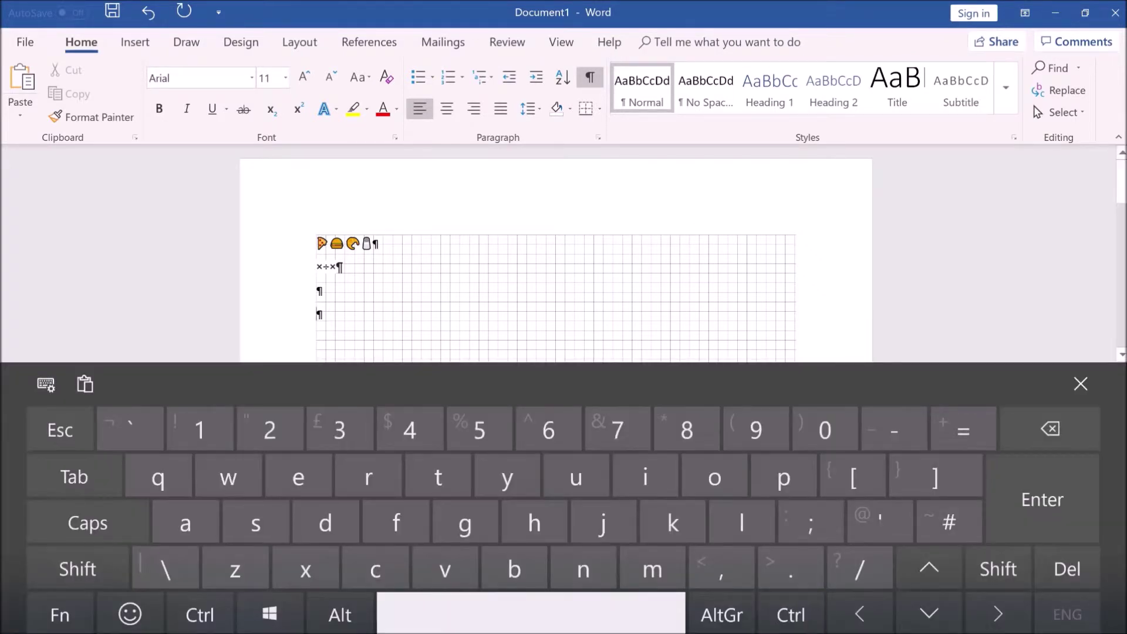
click(340, 615)
click(269, 614)
click(445, 569)
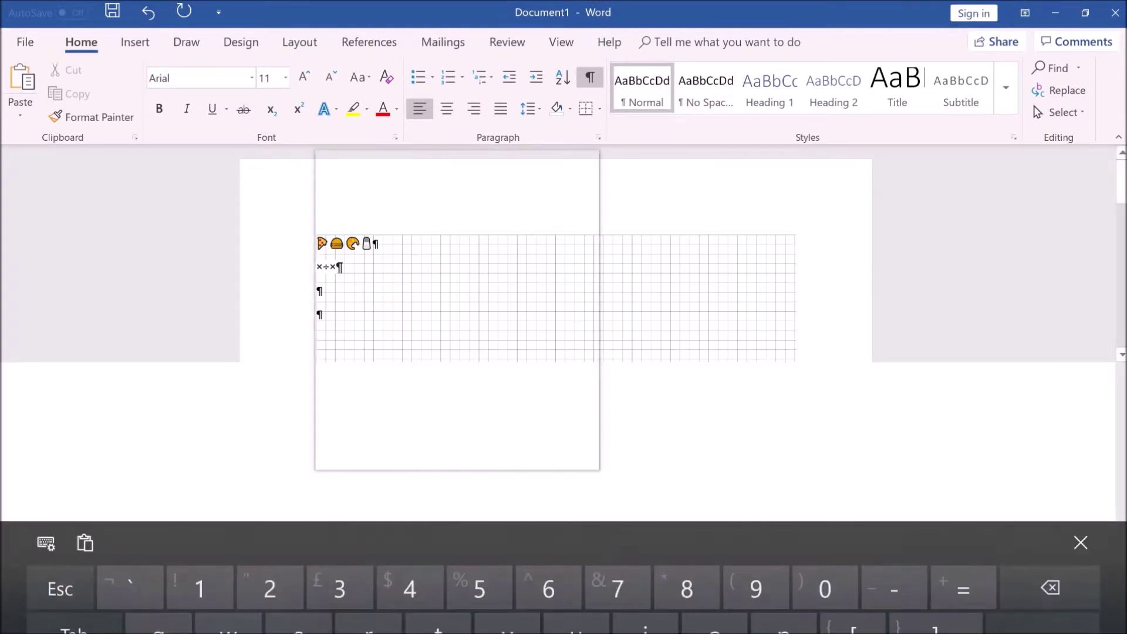
key(Return)
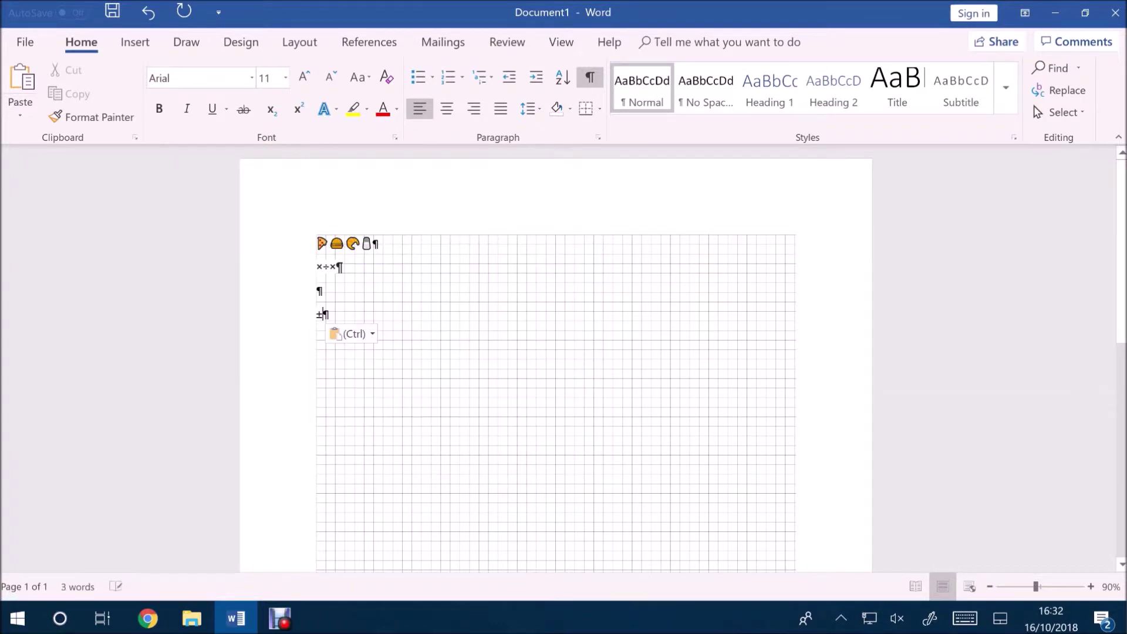
Insert the μ symbol from clipboard history directly after the ± symbol
click(965, 618)
click(340, 614)
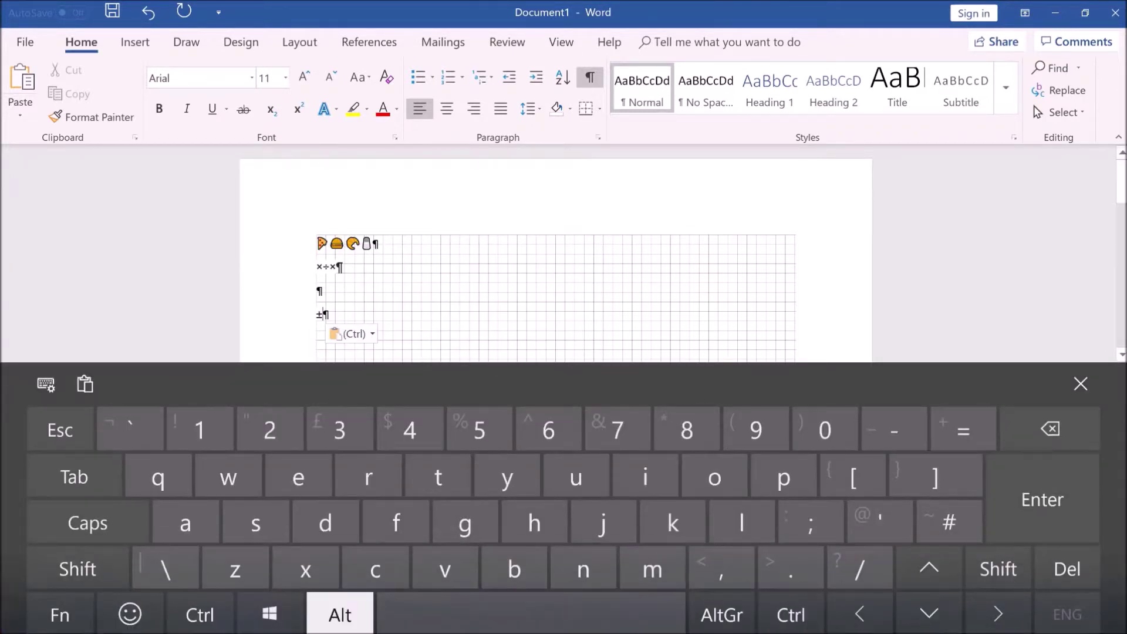
click(269, 614)
click(375, 569)
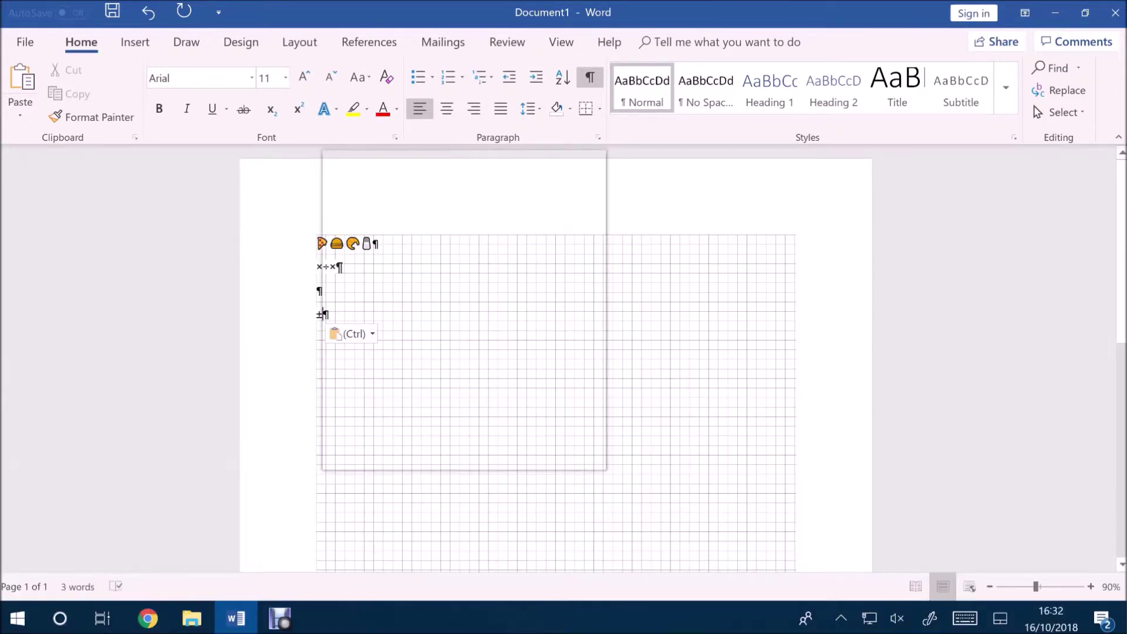
click(464, 378)
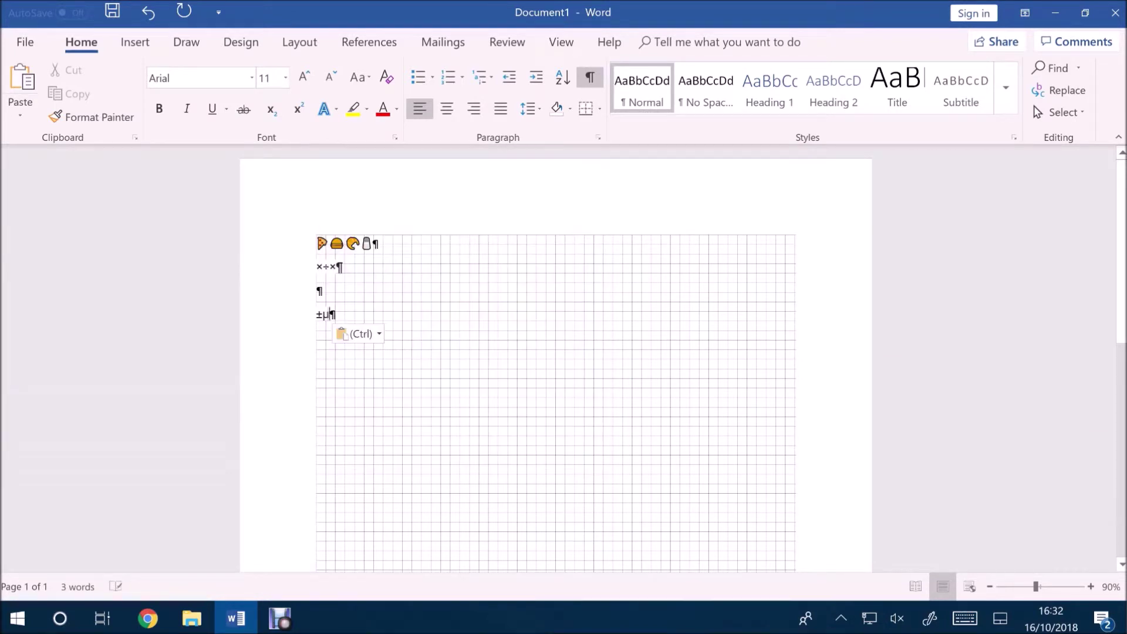
Find the ÷ symbol among the older clipboard history entries and paste it after the μ
click(966, 619)
click(269, 614)
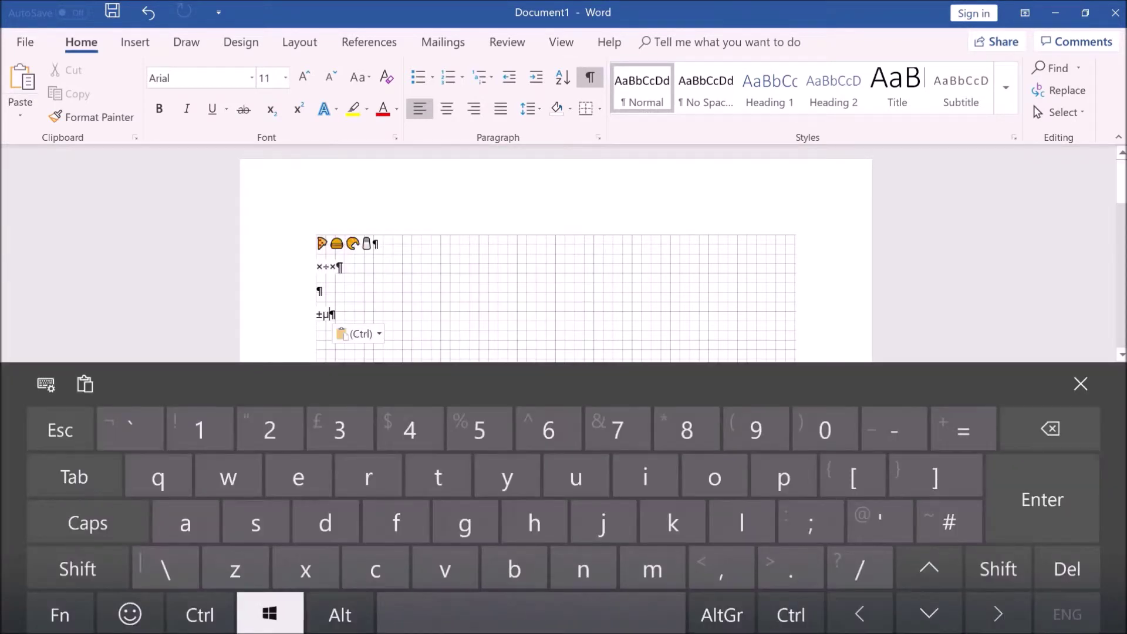
click(445, 567)
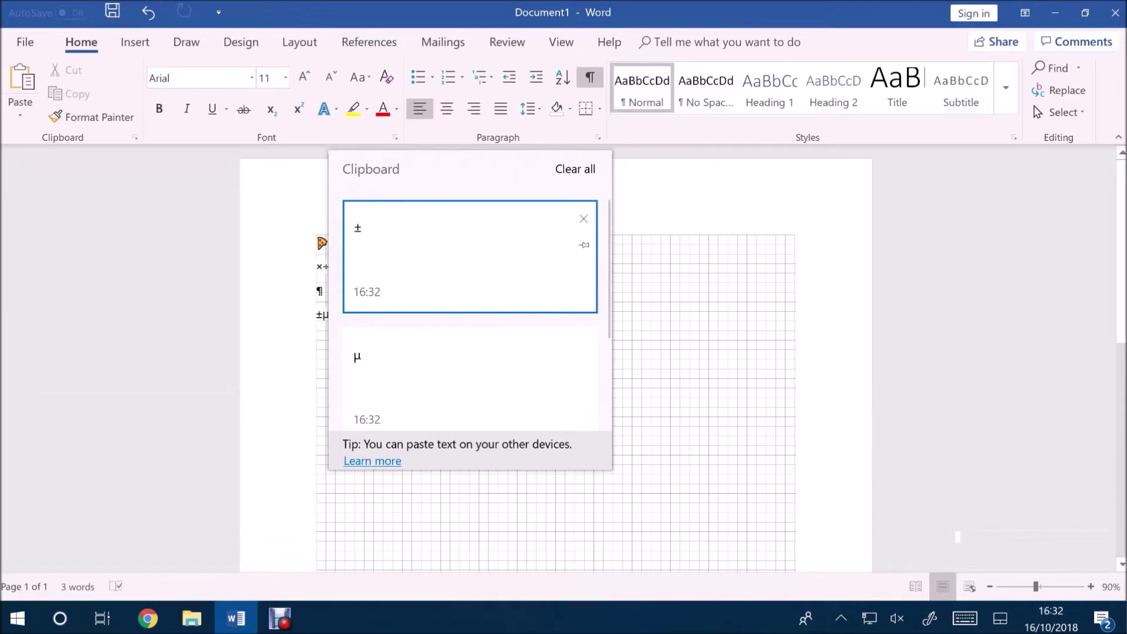
scroll(469, 308, down, 3)
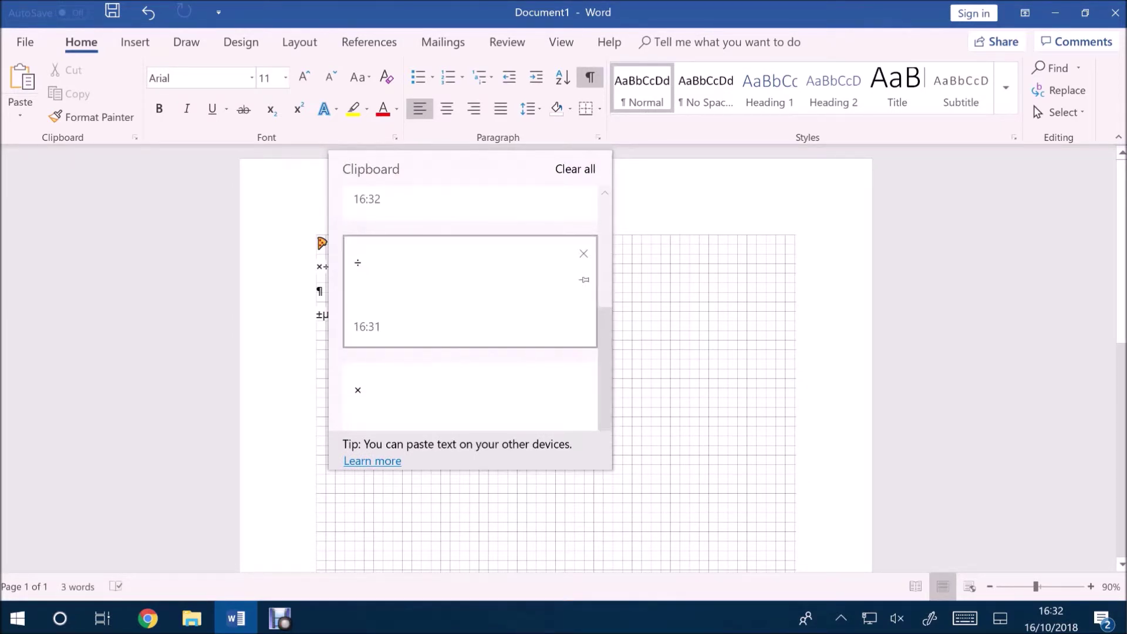
click(470, 291)
Reopen clipboard history, look through all the stored symbols and close it without pasting anything
click(965, 618)
click(270, 614)
click(445, 568)
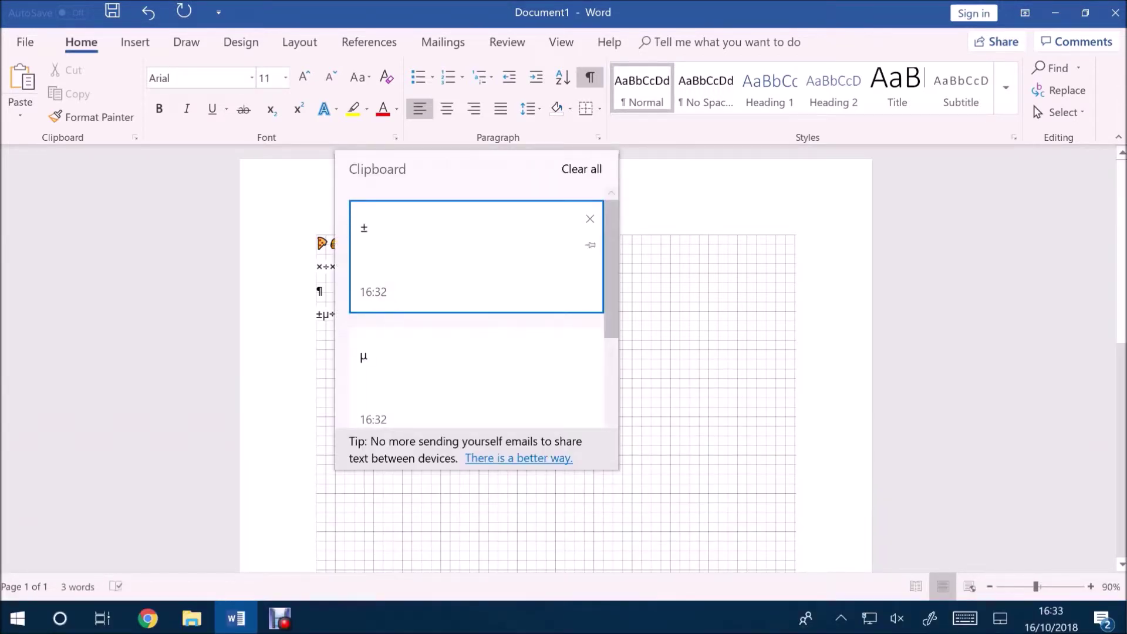
scroll(476, 311, down, 5)
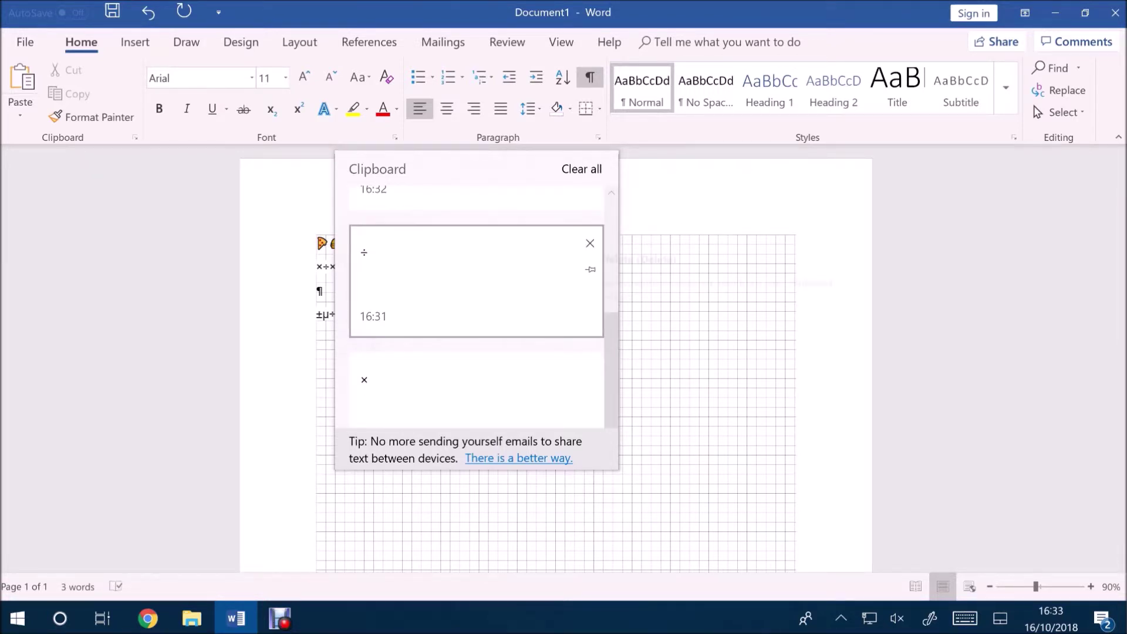
scroll(476, 293, up, 3)
scroll(476, 293, up, 2)
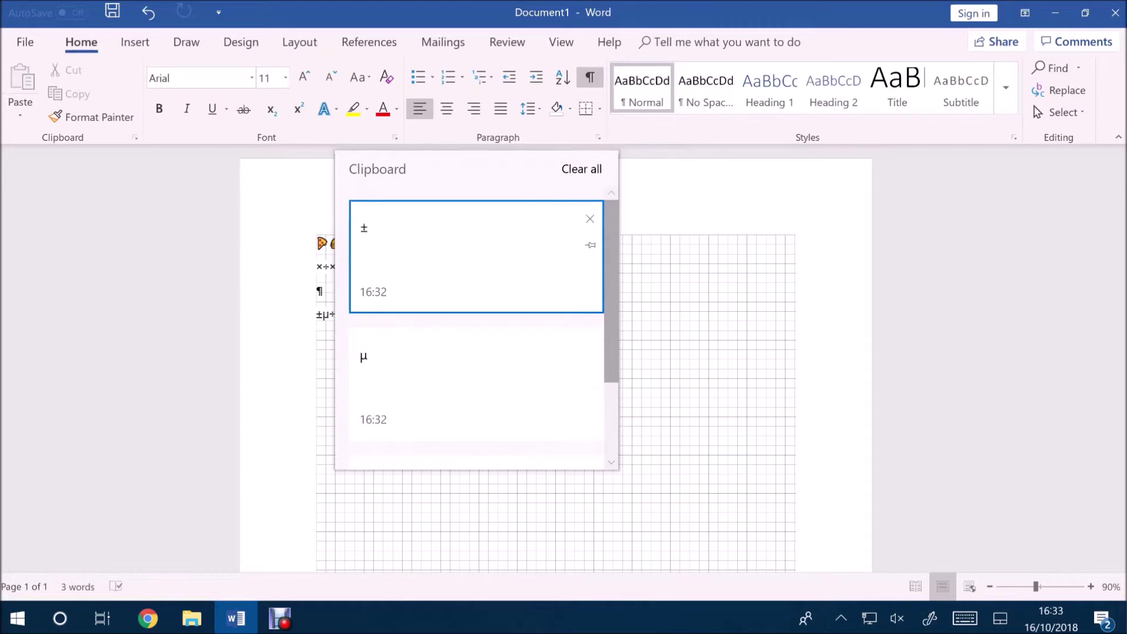
scroll(475, 323, down, 2)
key(Escape)
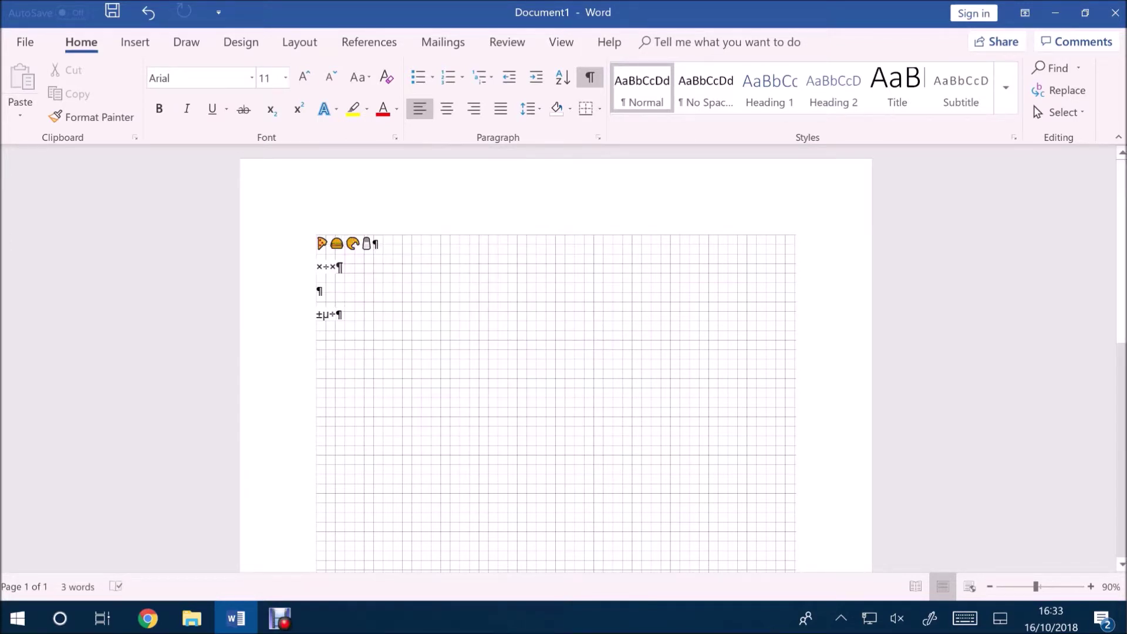
Add two empty lines below the ±μ÷ symbols and open the Character Map with the charmap run command
key(Return)
key(Return)
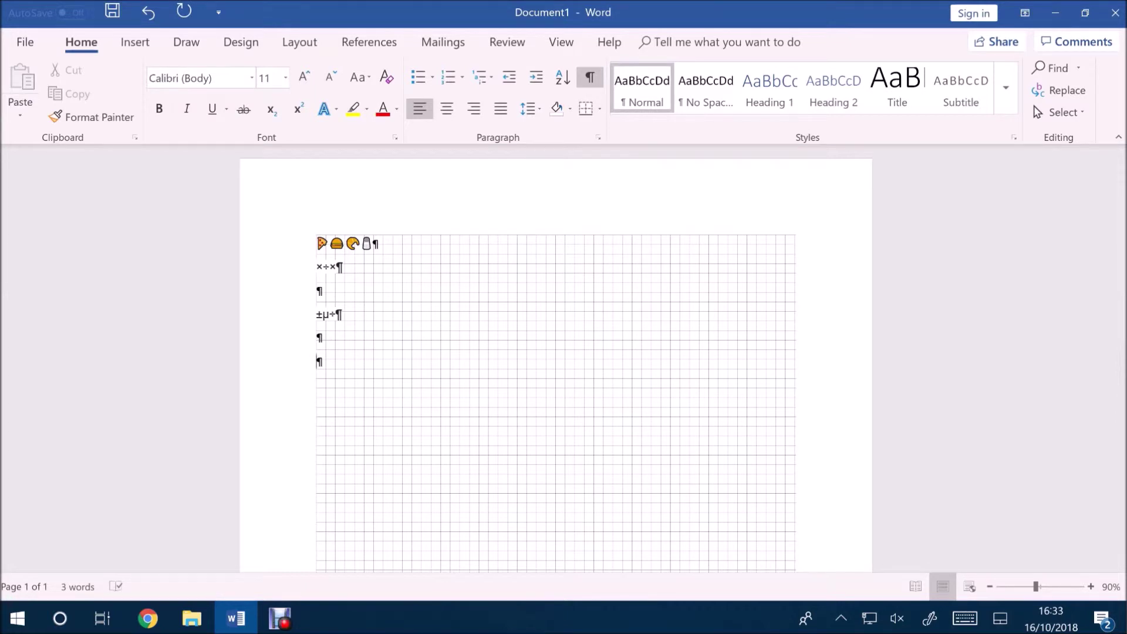
key(super+r)
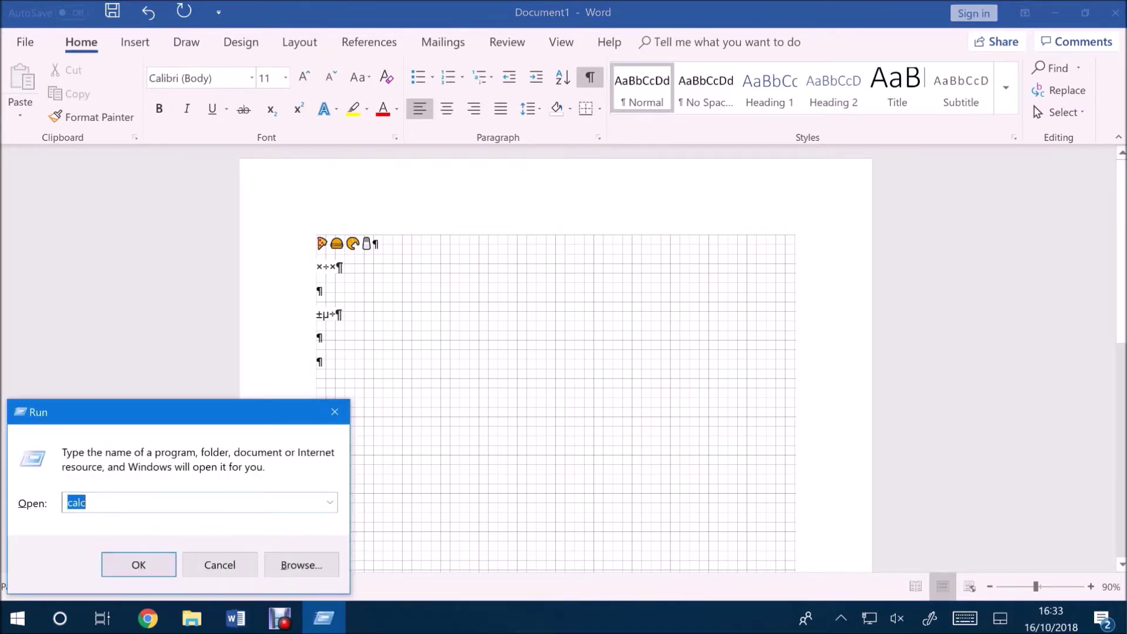
text(charmap)
key(Return)
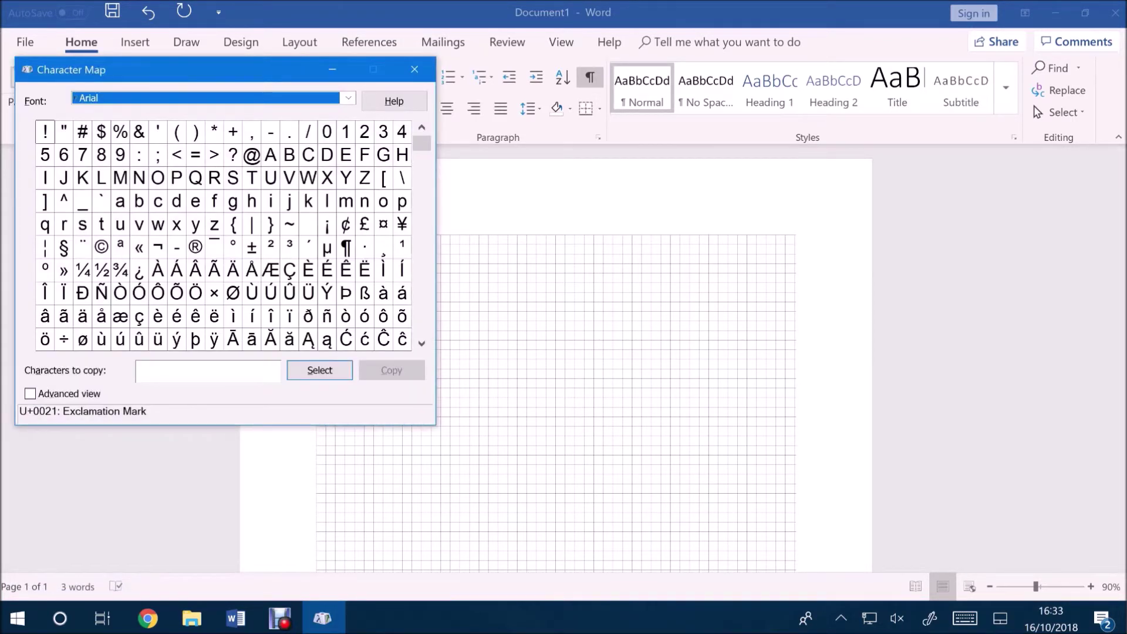
mouse_move(421, 143)
mouse_down()
mouse_move(421, 325)
mouse_move(422, 135)
mouse_up()
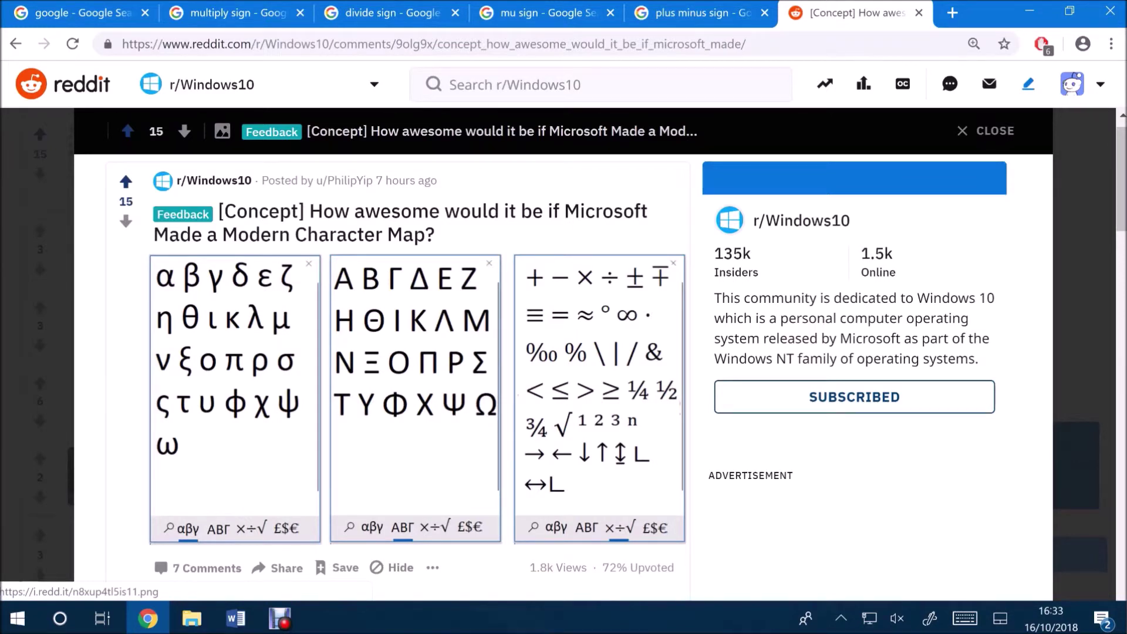
Copy the modern character map concept image from the Reddit post in Chrome and return to Word
right_click(401, 366)
click(446, 249)
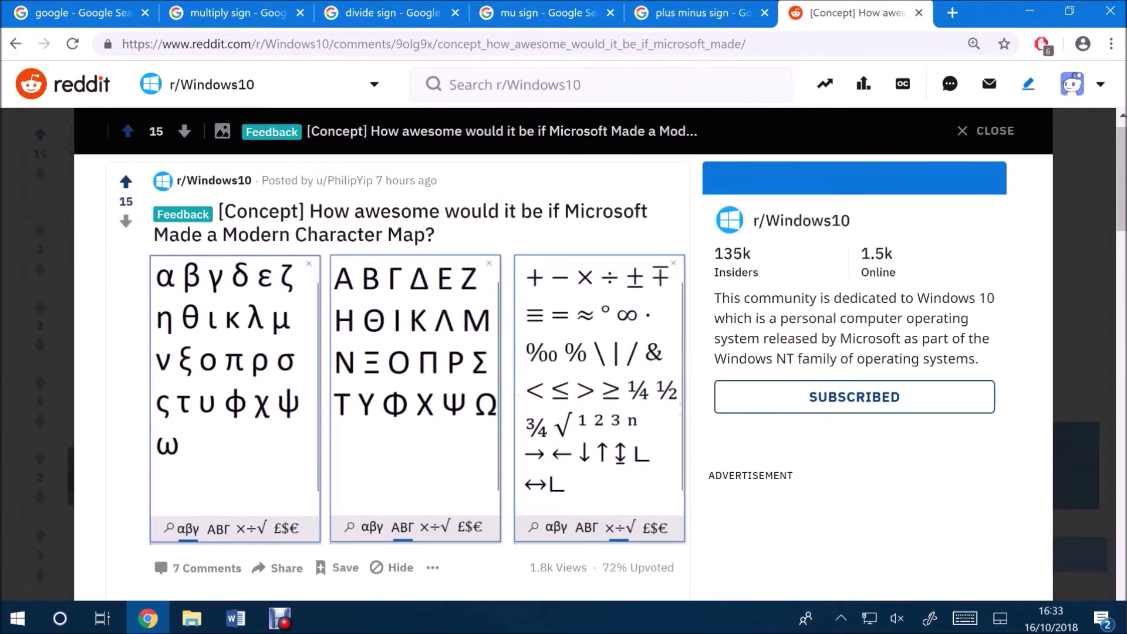
click(1030, 11)
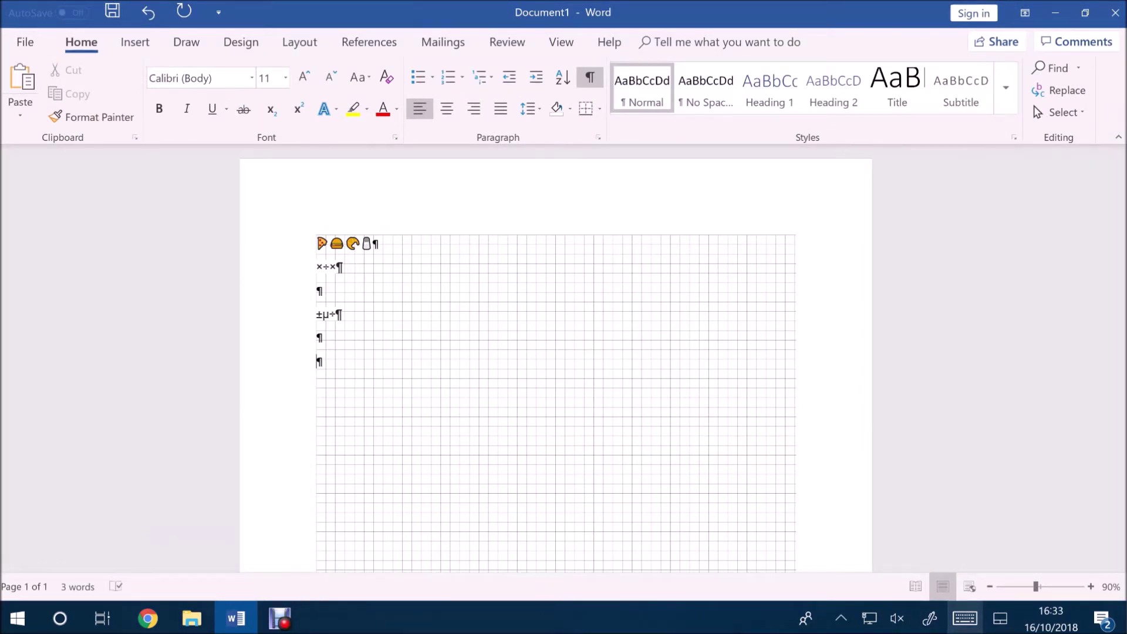
Paste the copied character map concept image from clipboard history on the last empty line
click(964, 618)
click(199, 614)
click(269, 614)
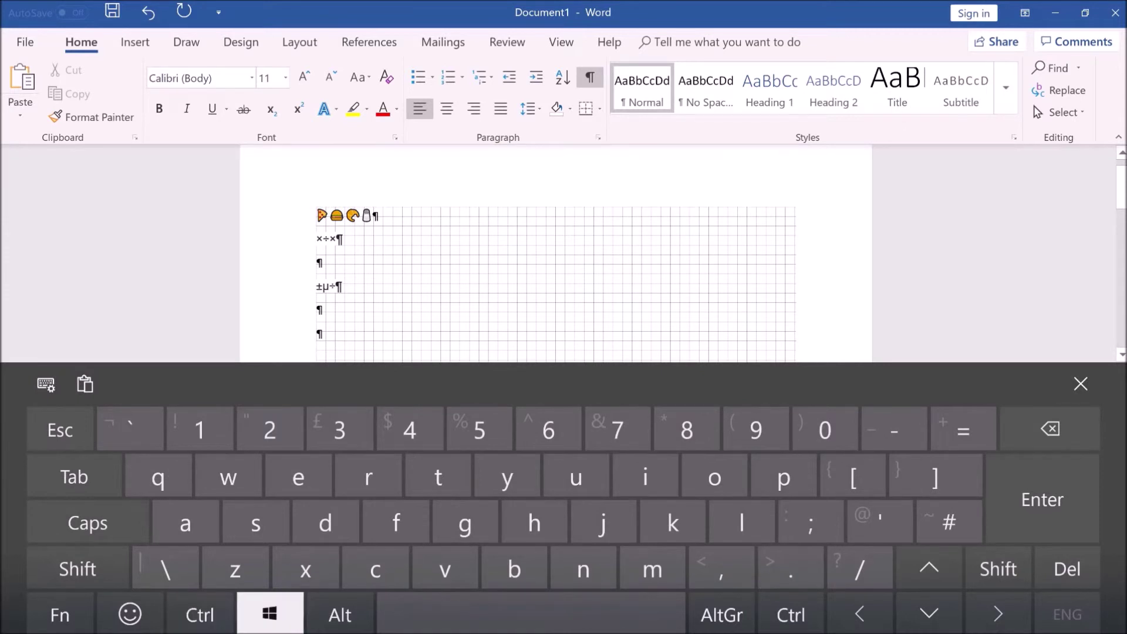
click(445, 568)
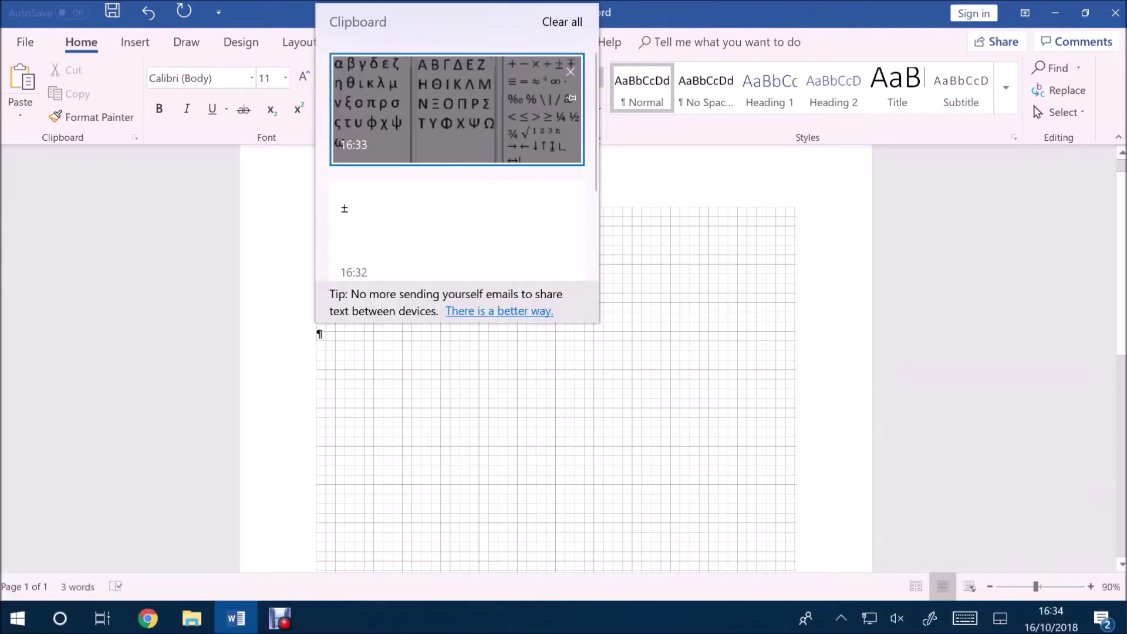
click(570, 98)
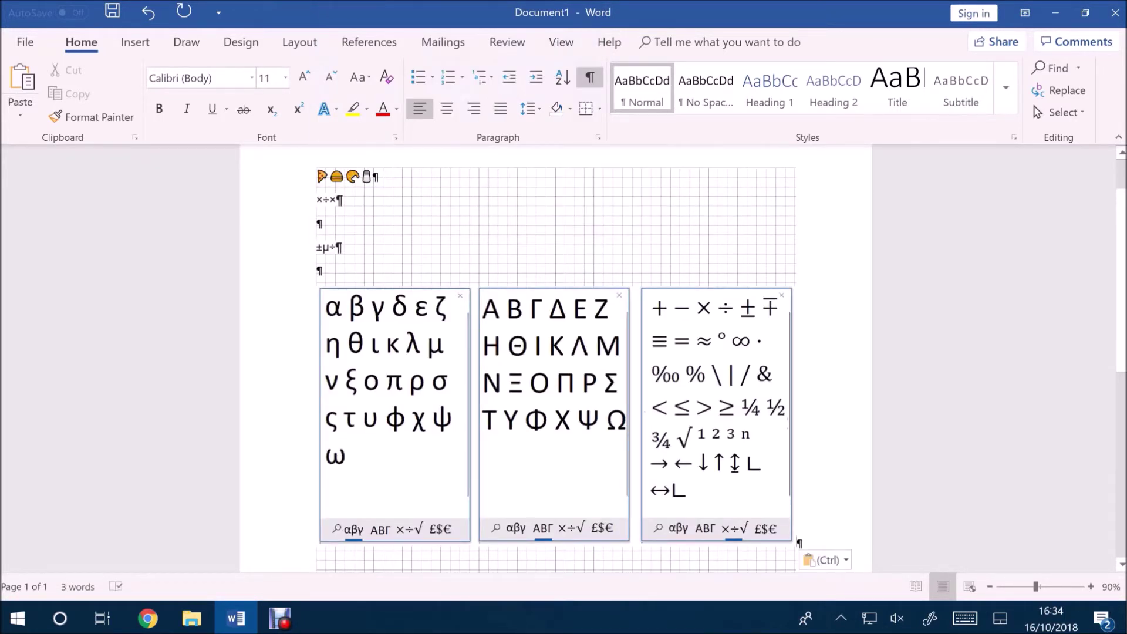
Write "Microsoft should create a modern character map using the shortcut key" on a new line below the image
key(Return)
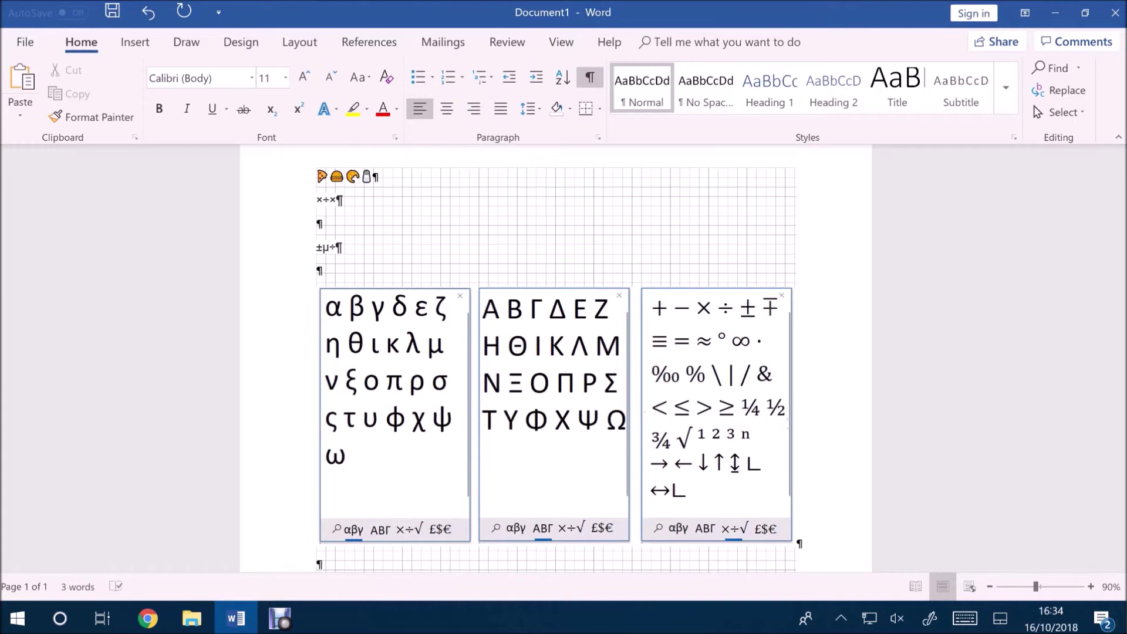
scroll(555, 359, down, 3)
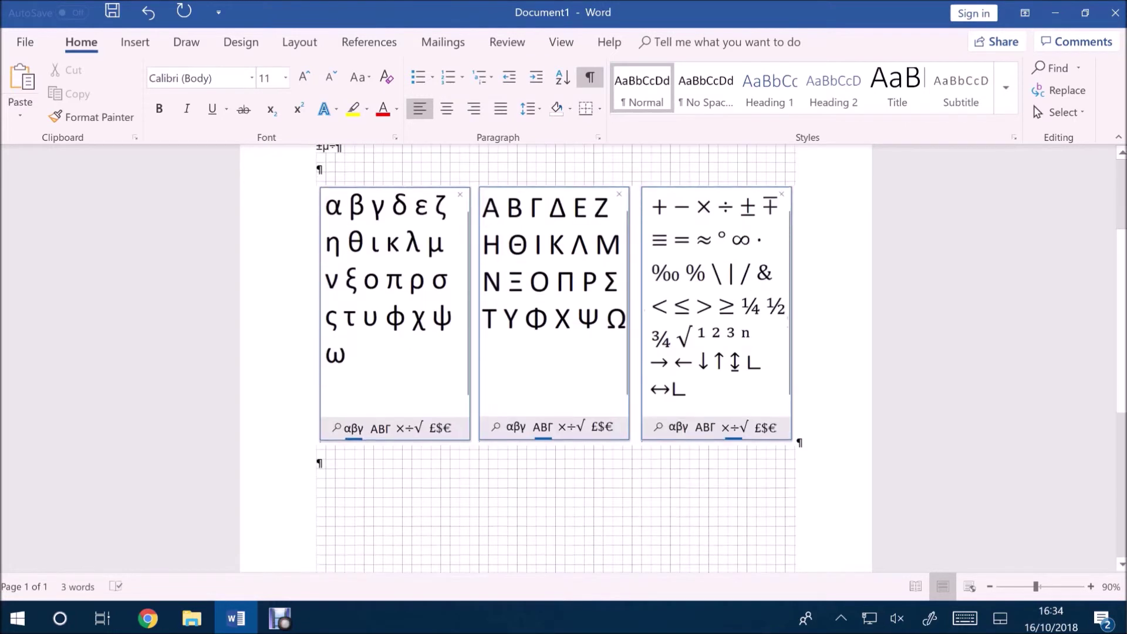
text(Microsoft sh)
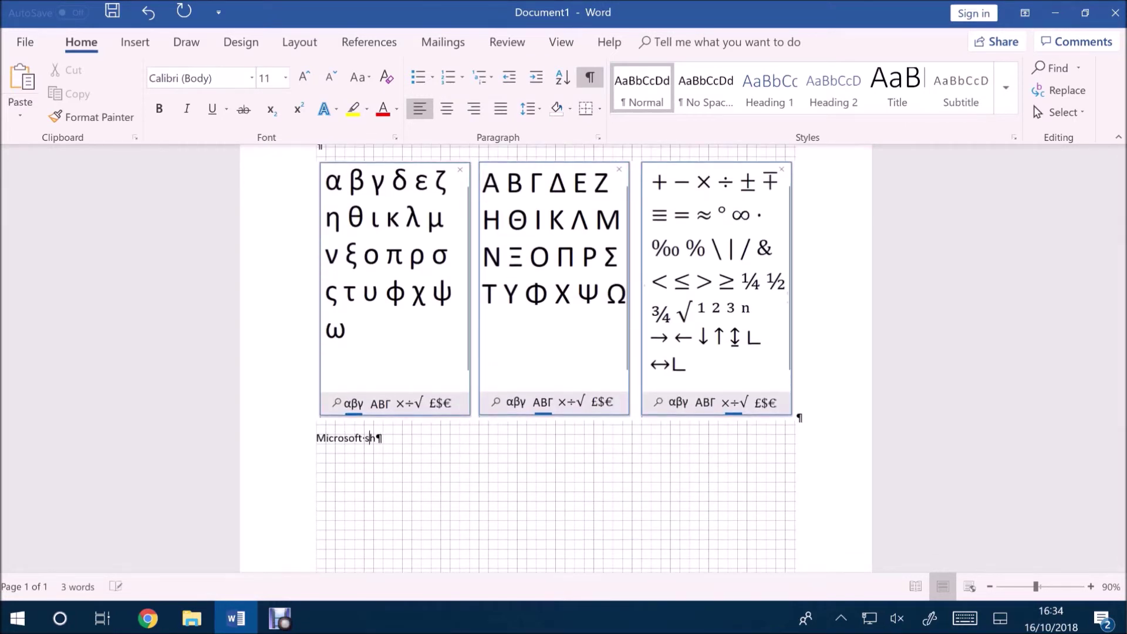
text(ould create a modern cha)
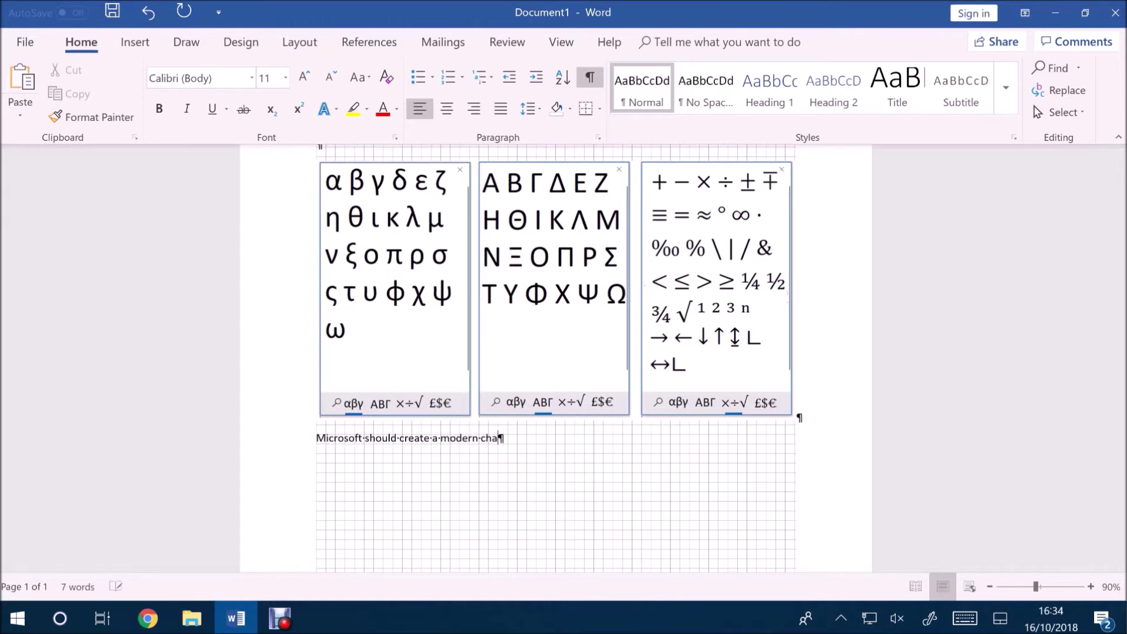
text(racter map using the shortcut key)
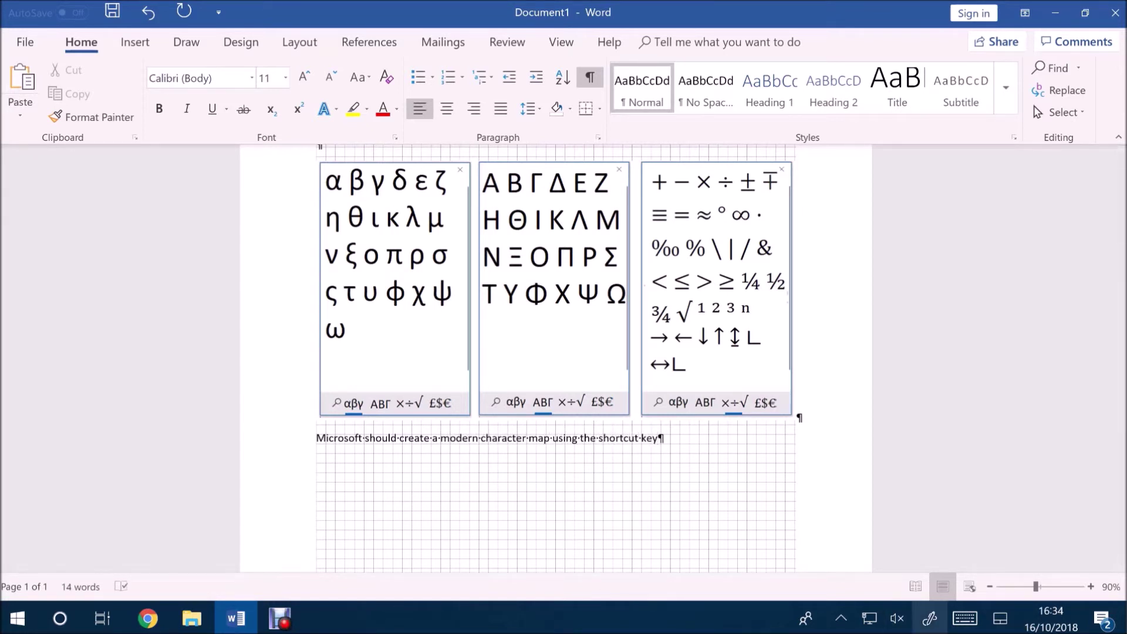
Display the touch keyboard to point out the Windows key for the suggested shortcut, and close it again
click(965, 618)
click(340, 614)
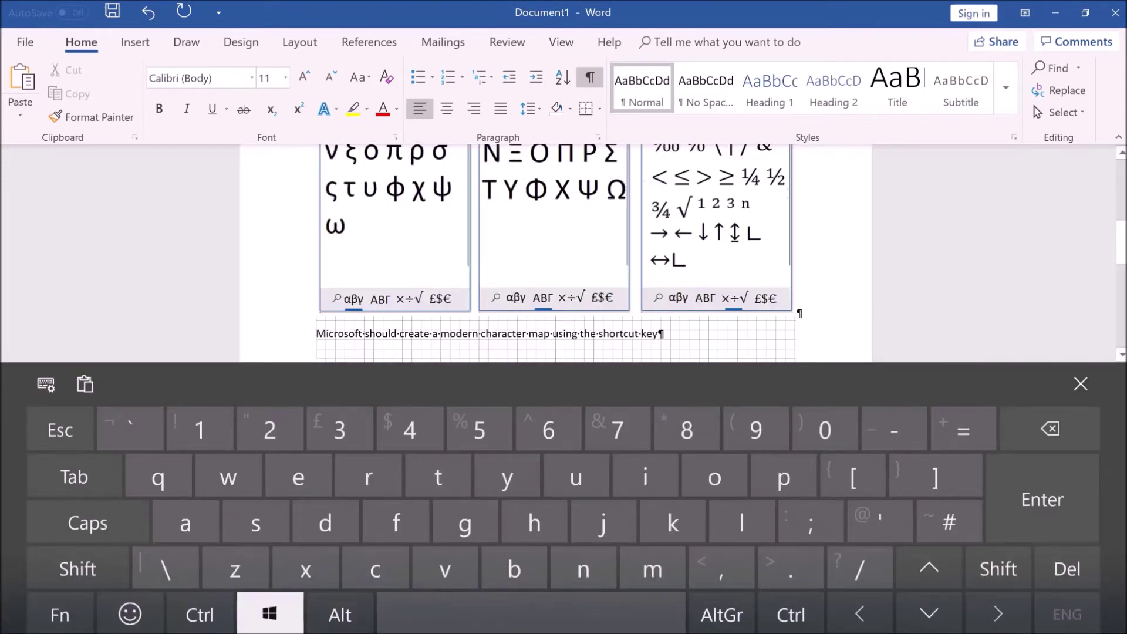
click(270, 613)
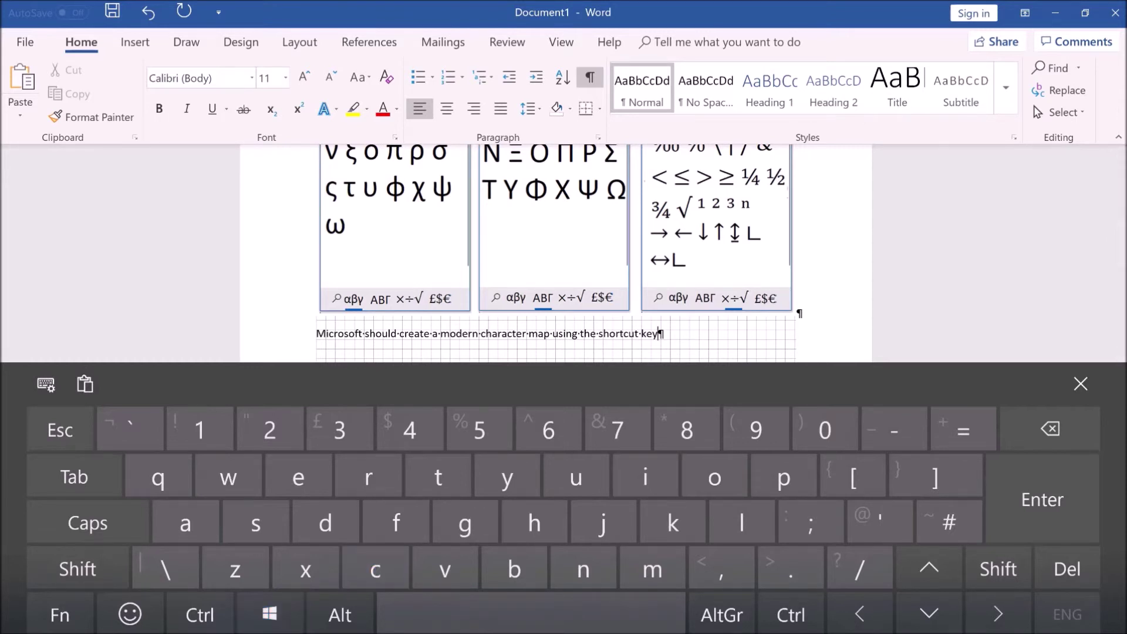
click(1081, 384)
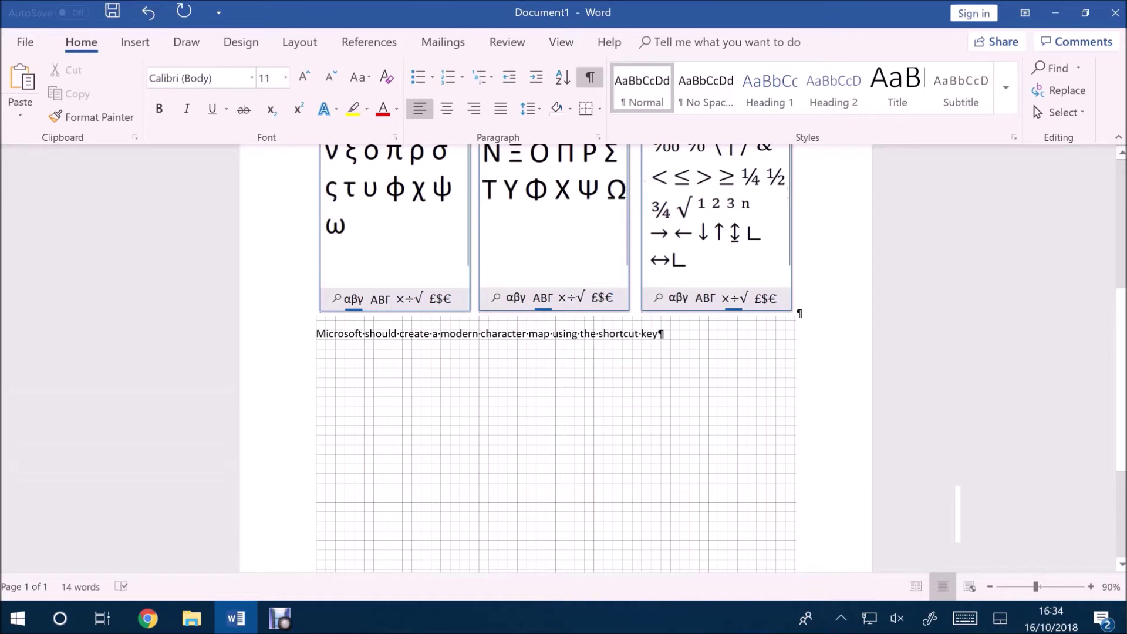
Leave an empty line below the sentence and write "Please upvote my feedback on the feedback hub"
scroll(556, 358, up, 3)
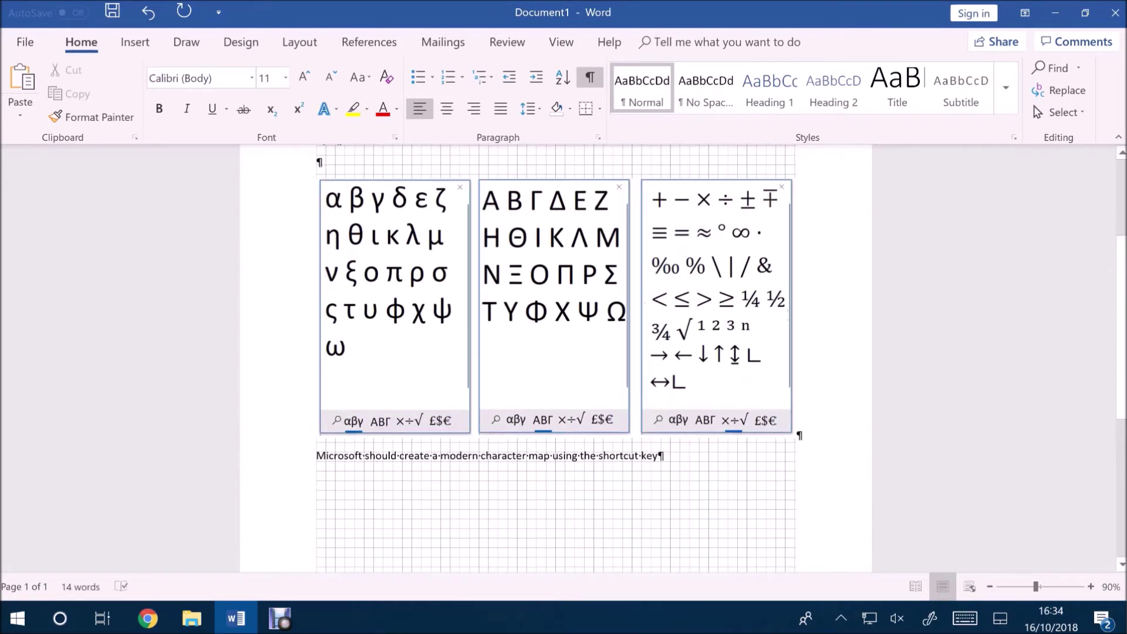
key(Return)
key(Return)
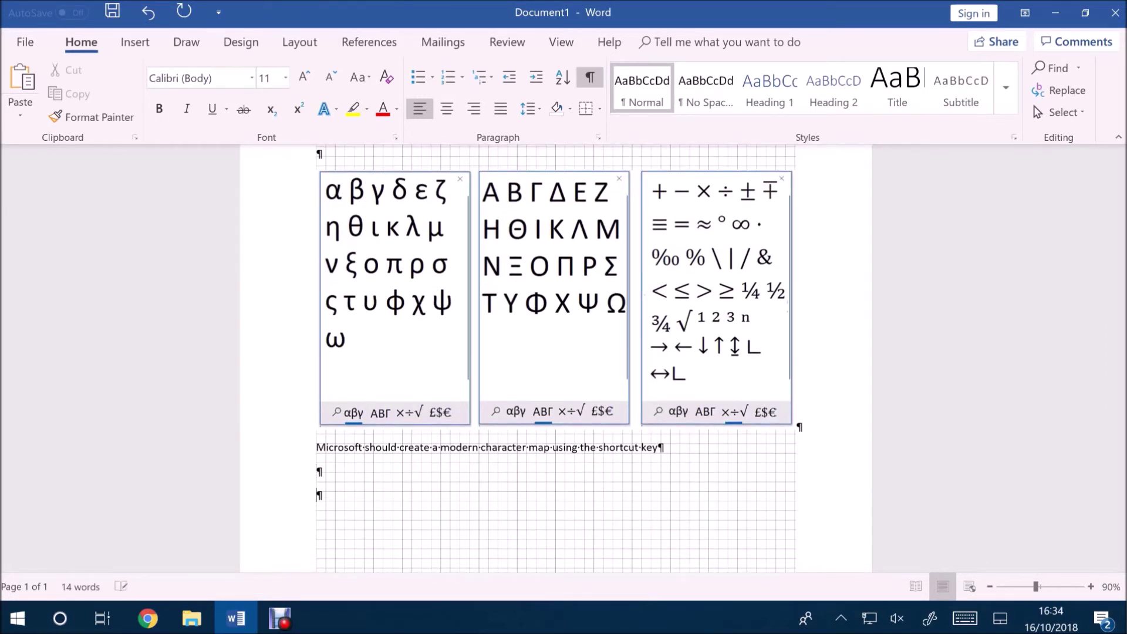
key(Return)
text(Please upvote my feed)
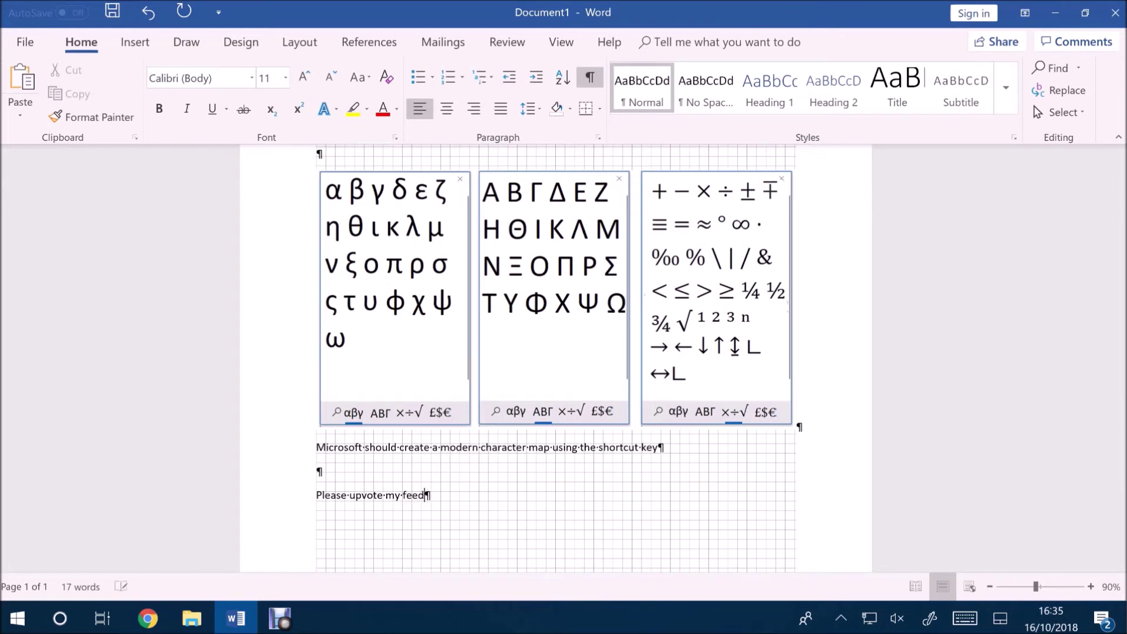
text(back on the feedback hub)
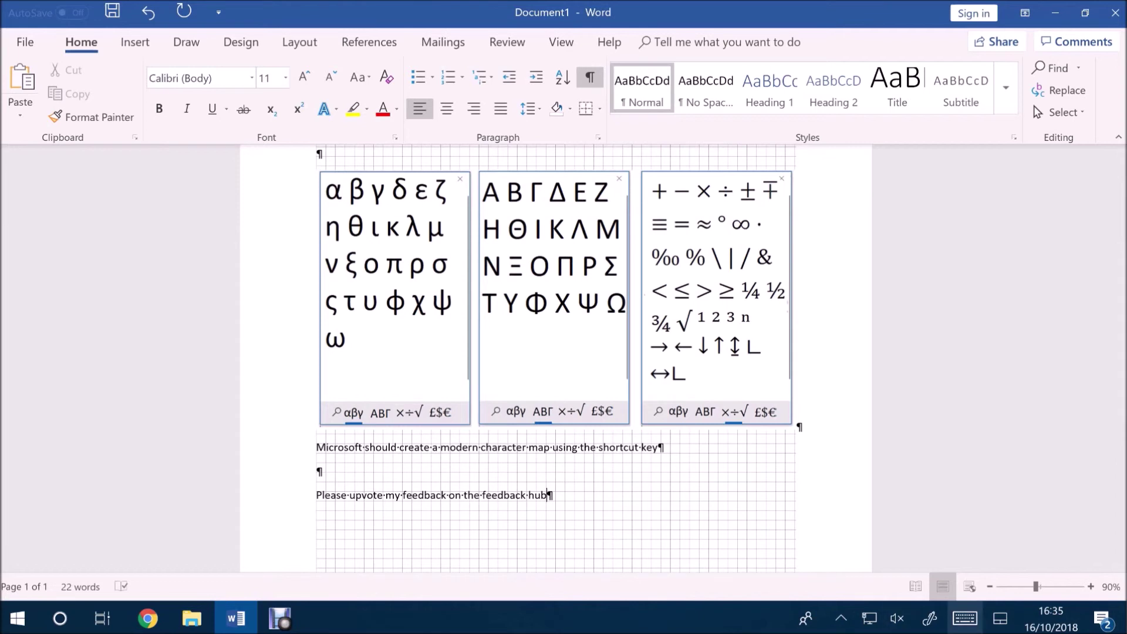
Open Feedback Hub using the touch keyboard's Windows shortcut, and close the touch keyboard
click(966, 618)
click(270, 614)
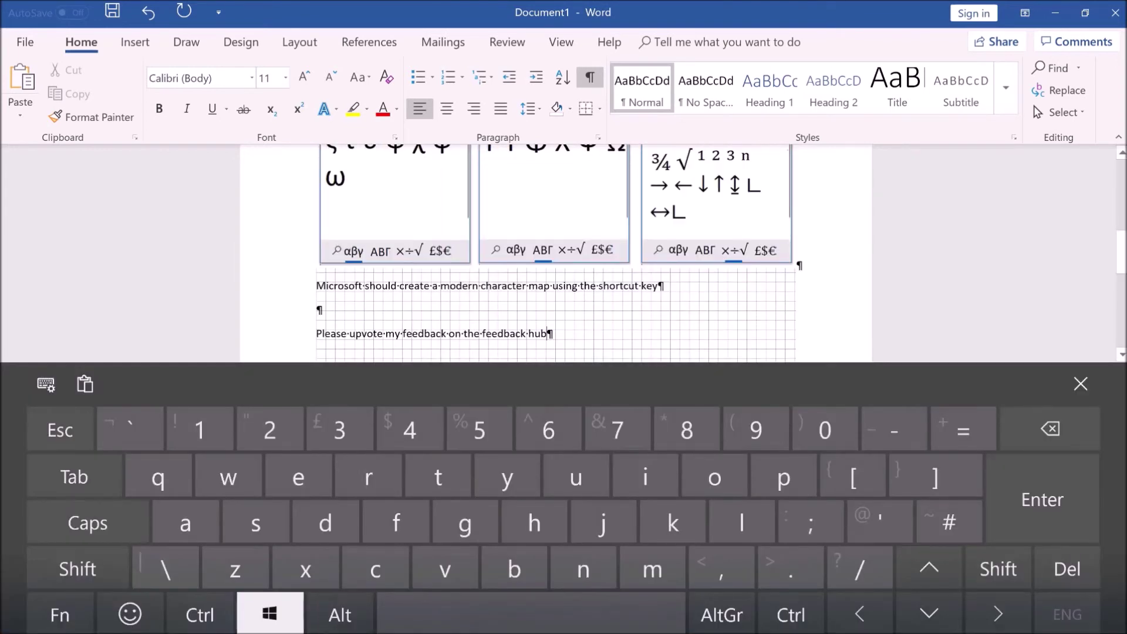
click(397, 522)
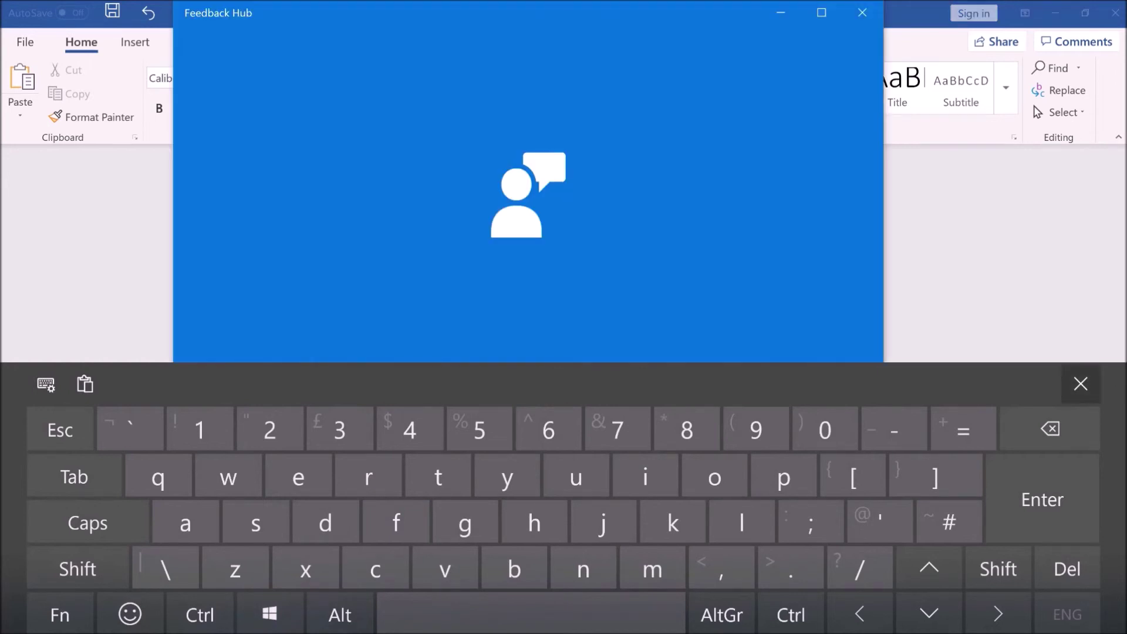
click(1081, 384)
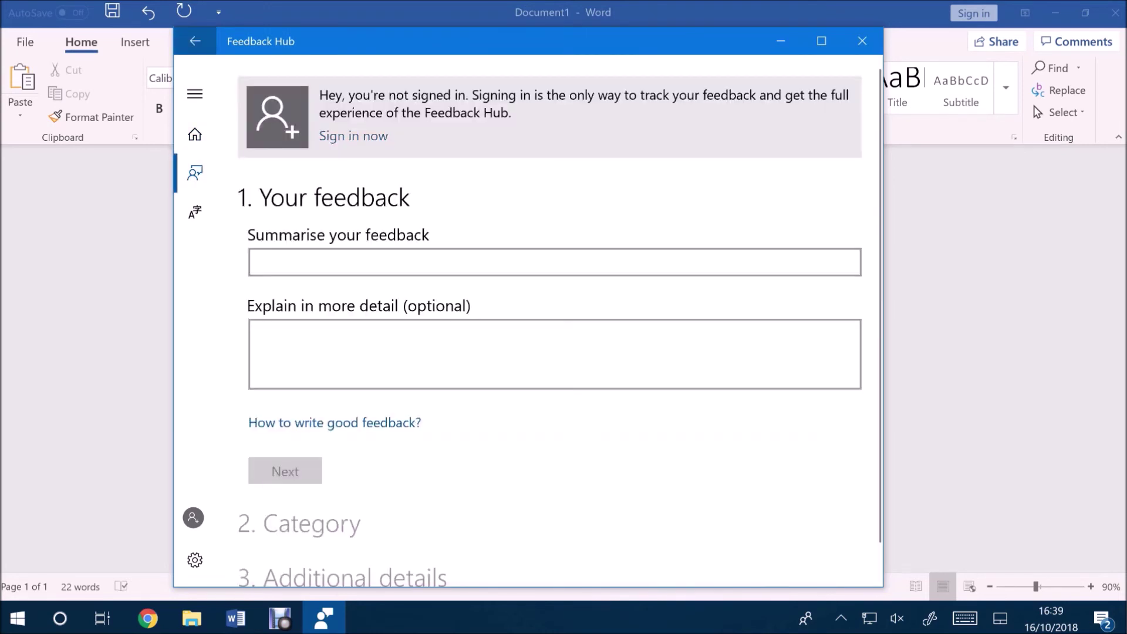
Sign in to Feedback Hub with a Microsoft account
click(353, 135)
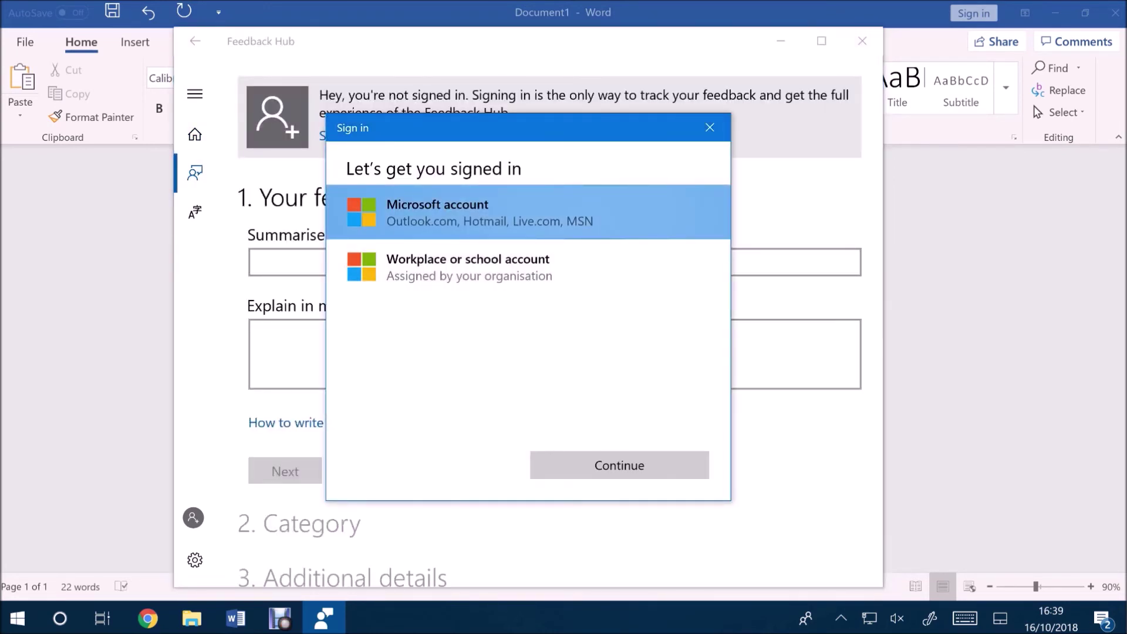
click(619, 465)
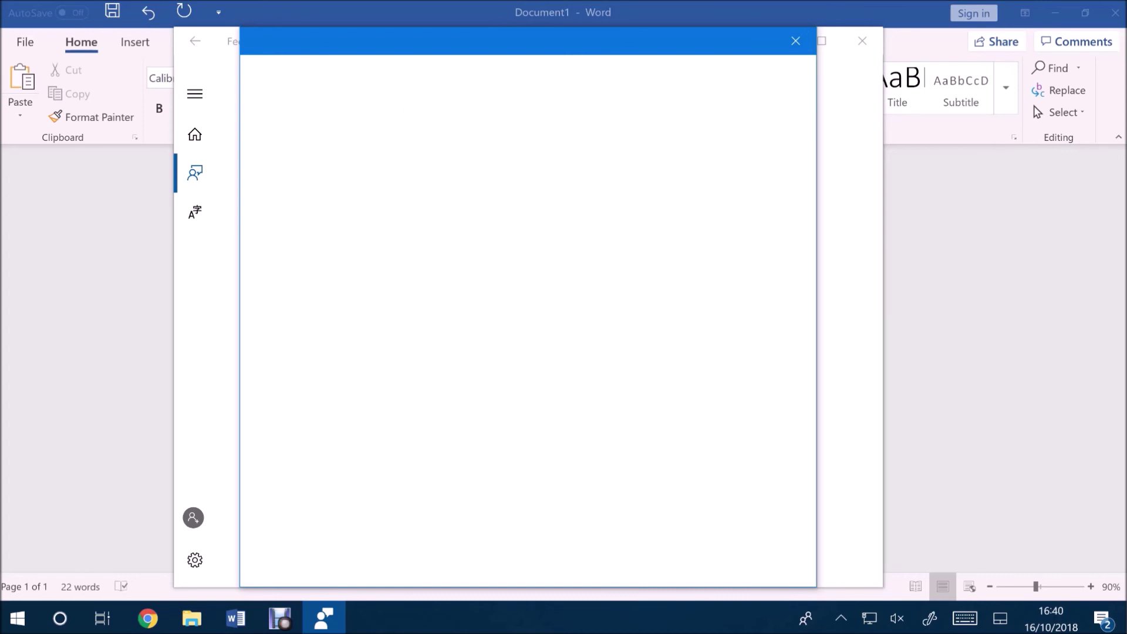
key(Return)
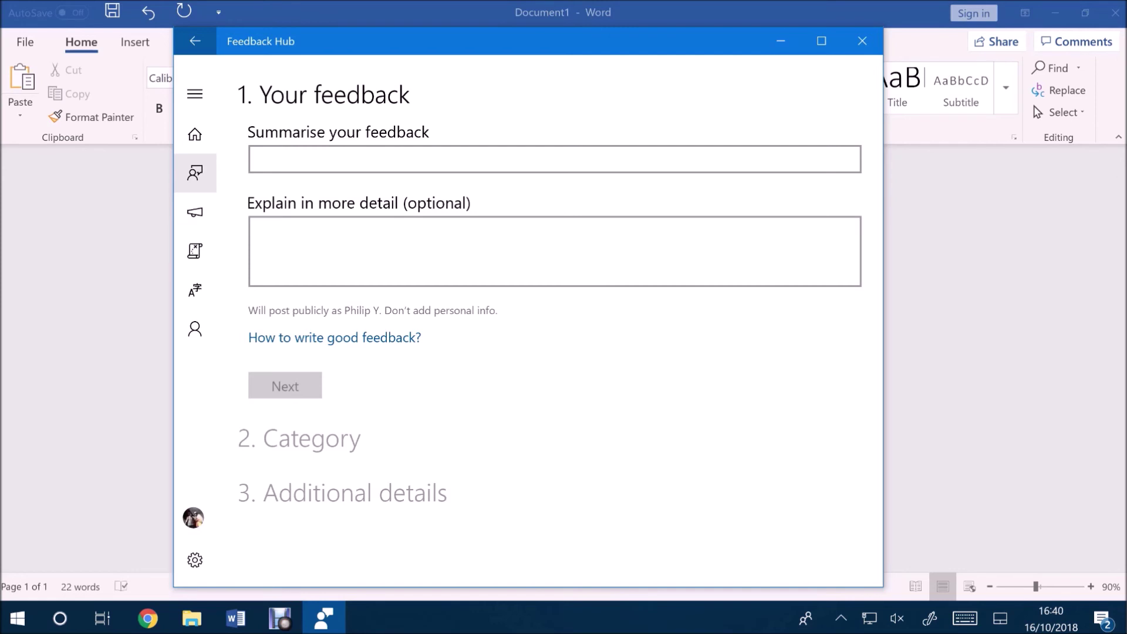
Search all feedback for "character map" and upvote the entry "Make a modern / redesigned Character Map tool"
click(195, 172)
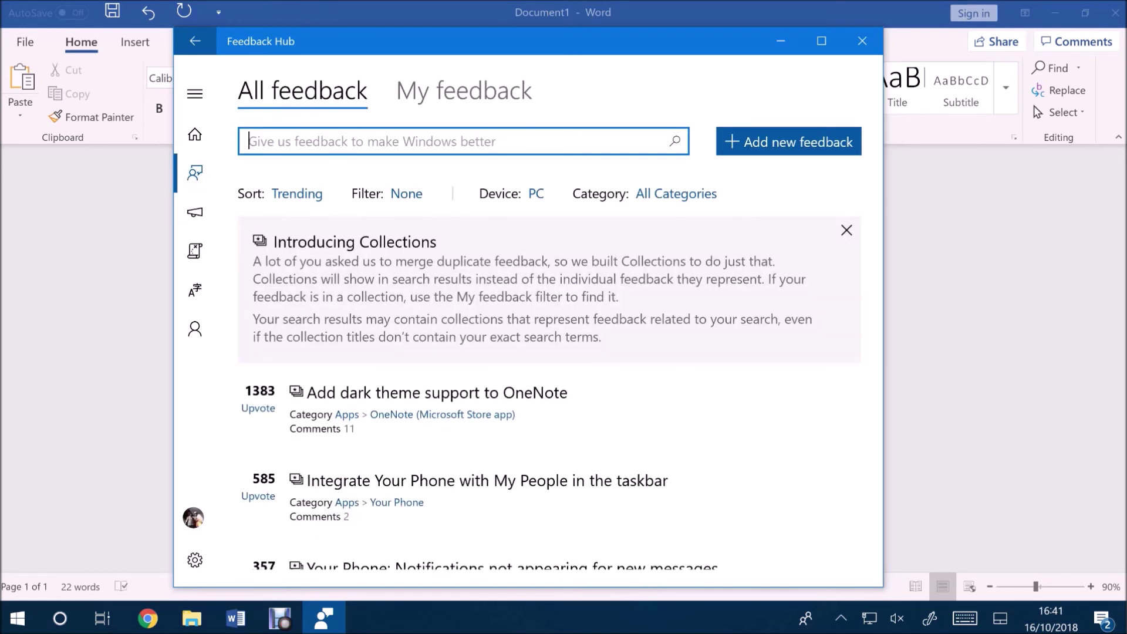
text(charac)
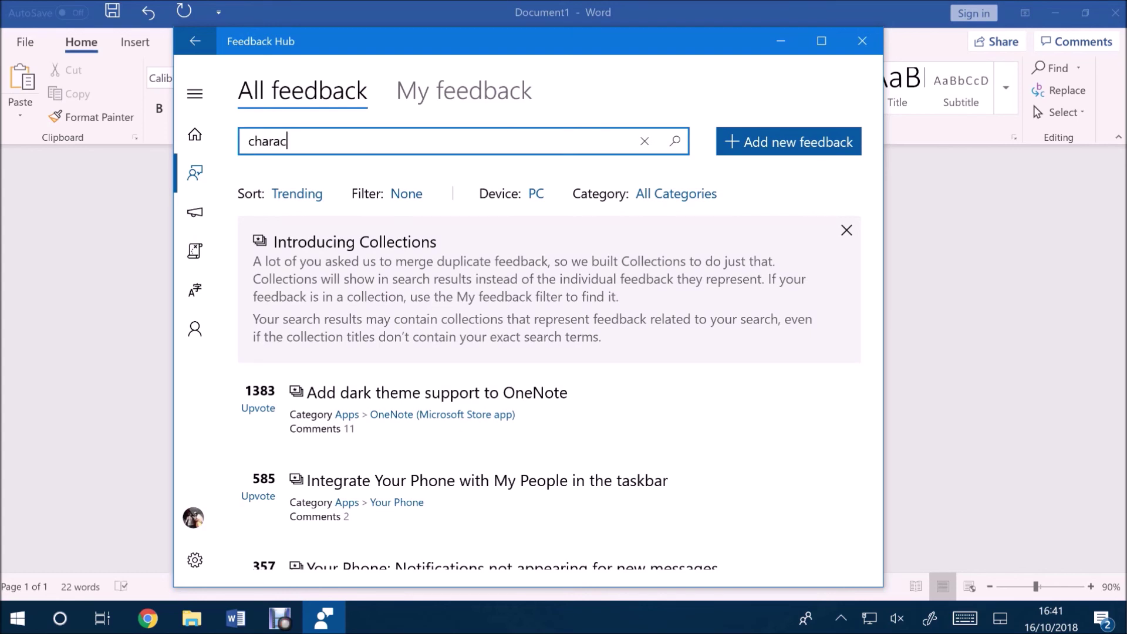
text(ter map)
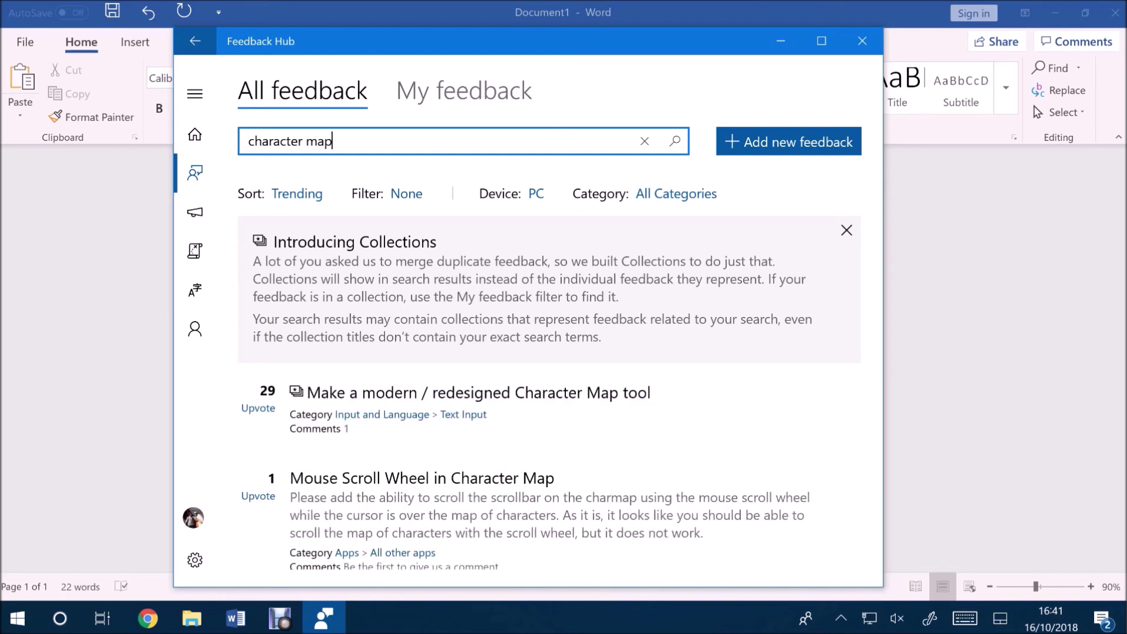
click(258, 399)
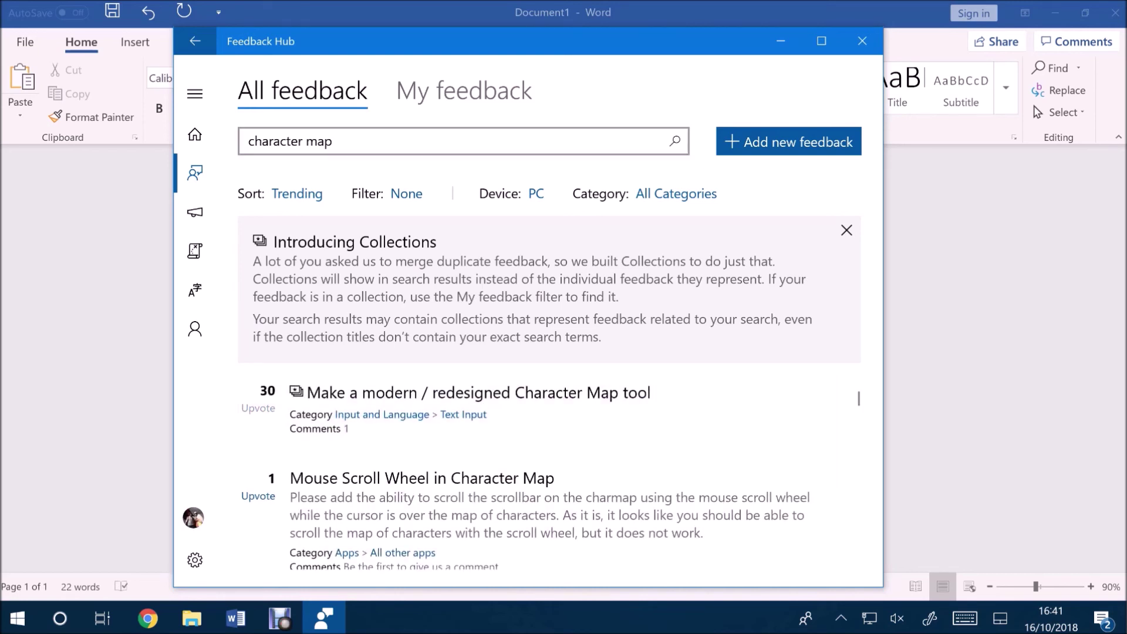